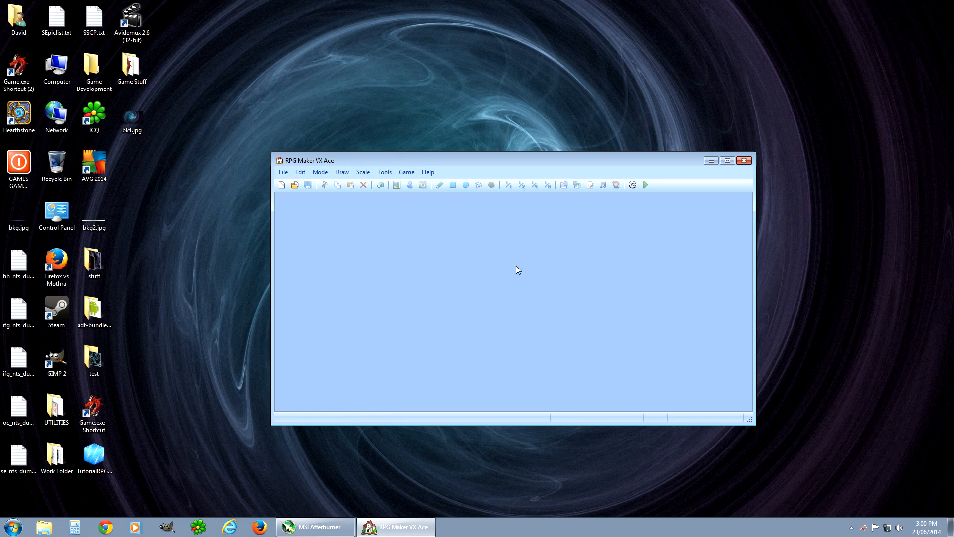
- Create a new project with Project1 as both folder name and game title, in the default location
left_click(284, 172)
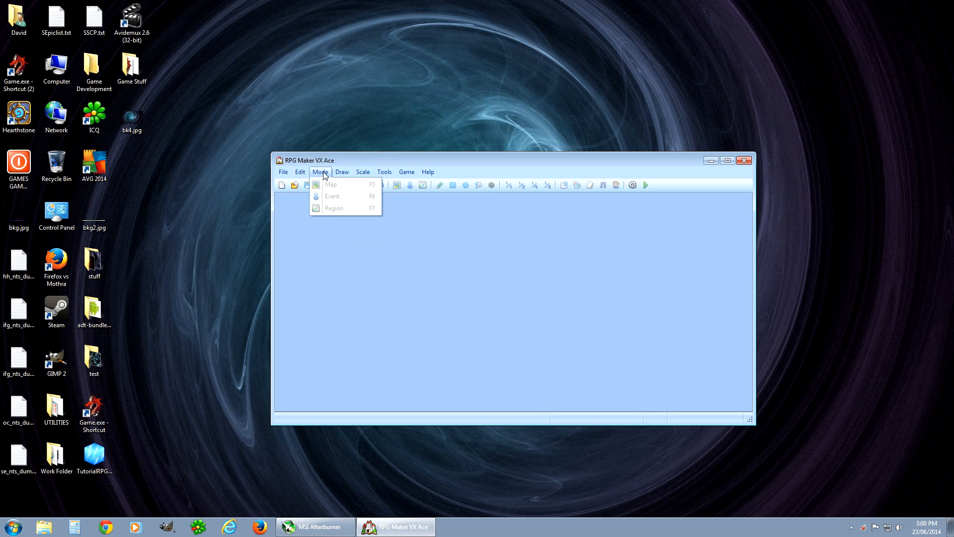
left_click(304, 185)
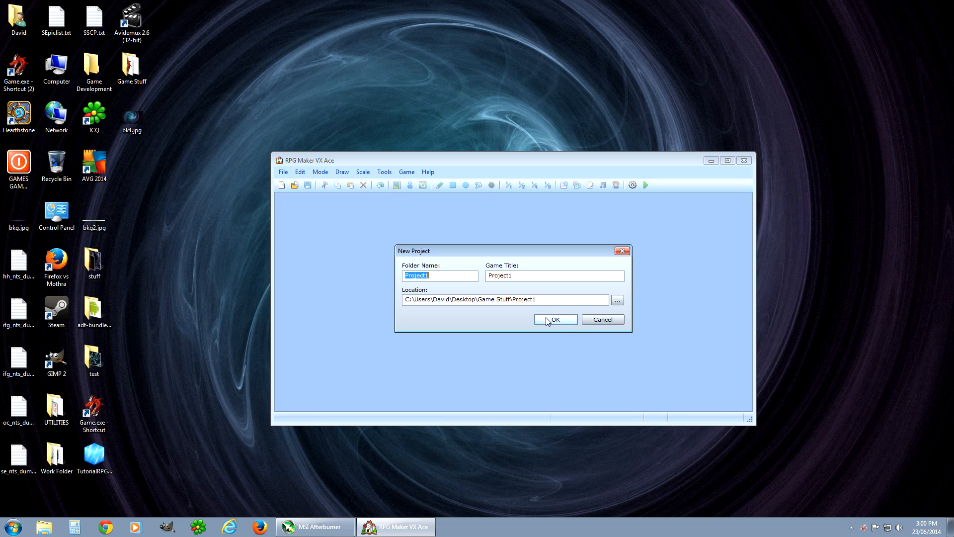
left_click(555, 320)
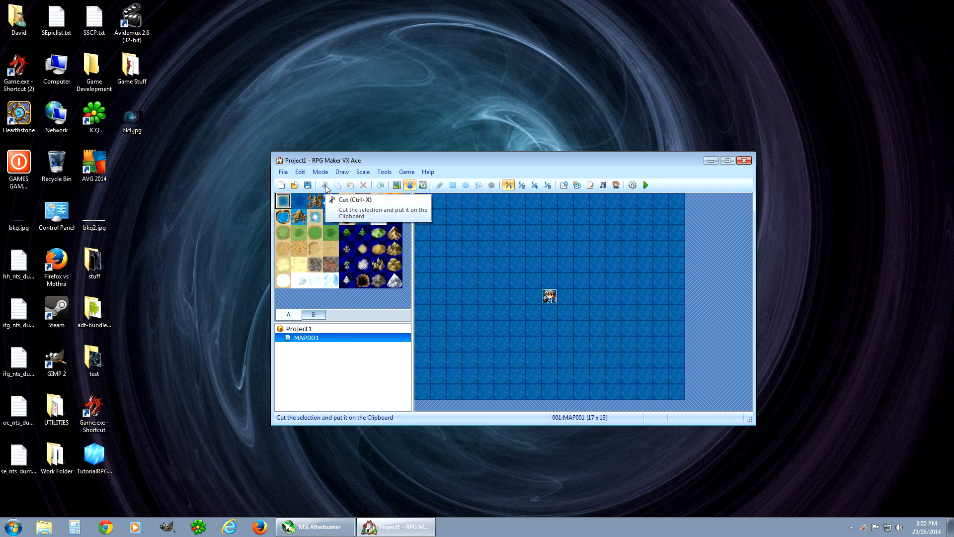
- Paint a freehand grass island in the middle of the sea on MAP001 and place two tree tiles on it
left_click(396, 185)
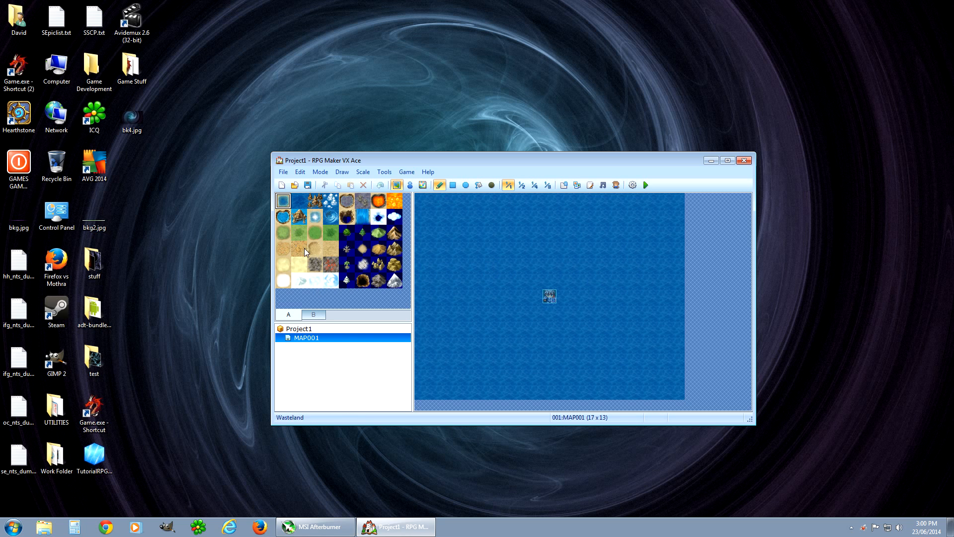
left_click(299, 233)
mouse_move(616, 281)
left_mouse_down()
mouse_move(592, 259)
mouse_move(575, 314)
mouse_move(517, 278)
mouse_move(592, 296)
left_mouse_up()
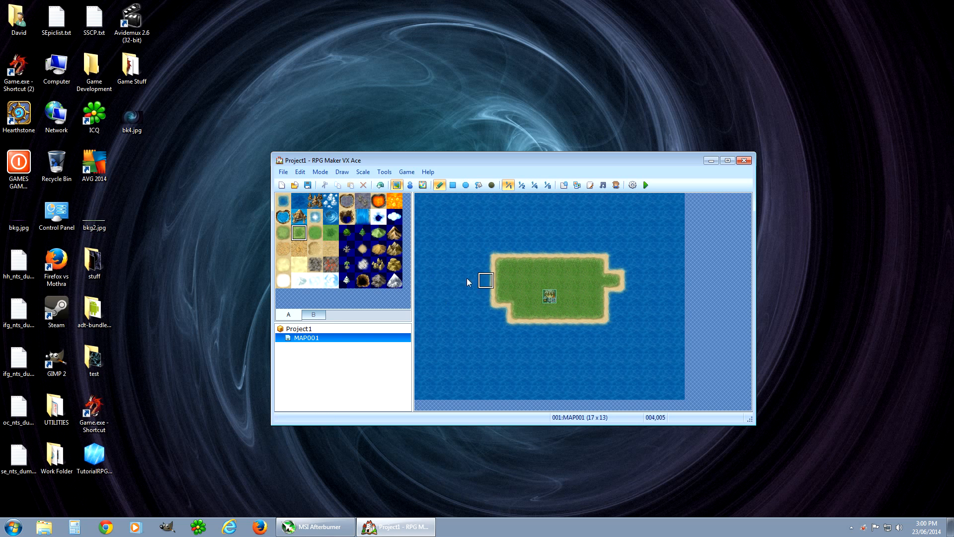
left_click(363, 233)
left_click(566, 265)
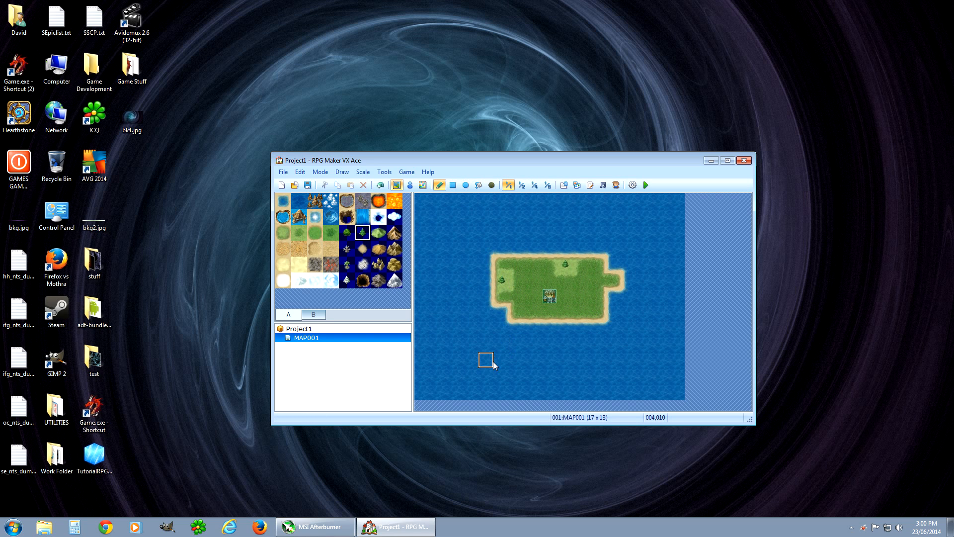
- Open the new event settings for a grass tile east of the player start and dismiss them without creating an event
left_click(409, 186)
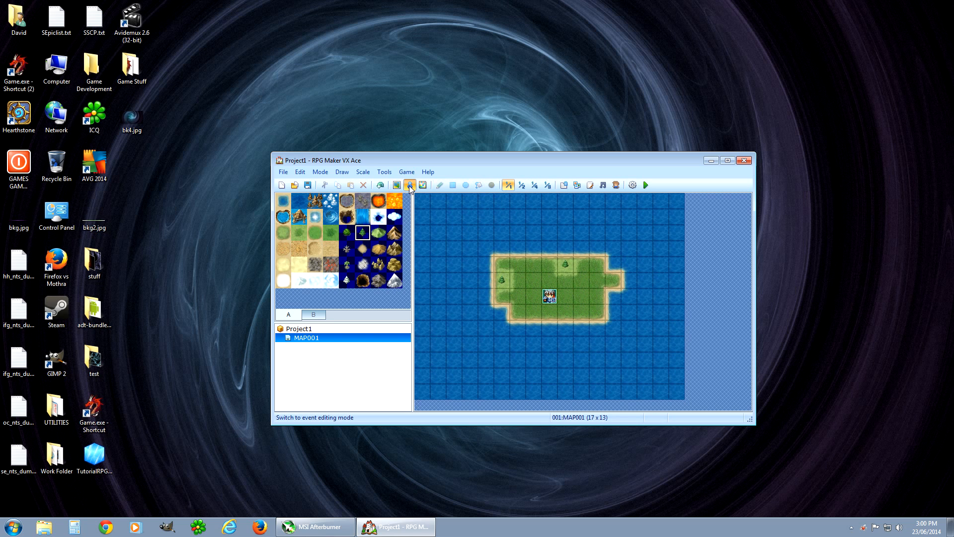
double_click(591, 280)
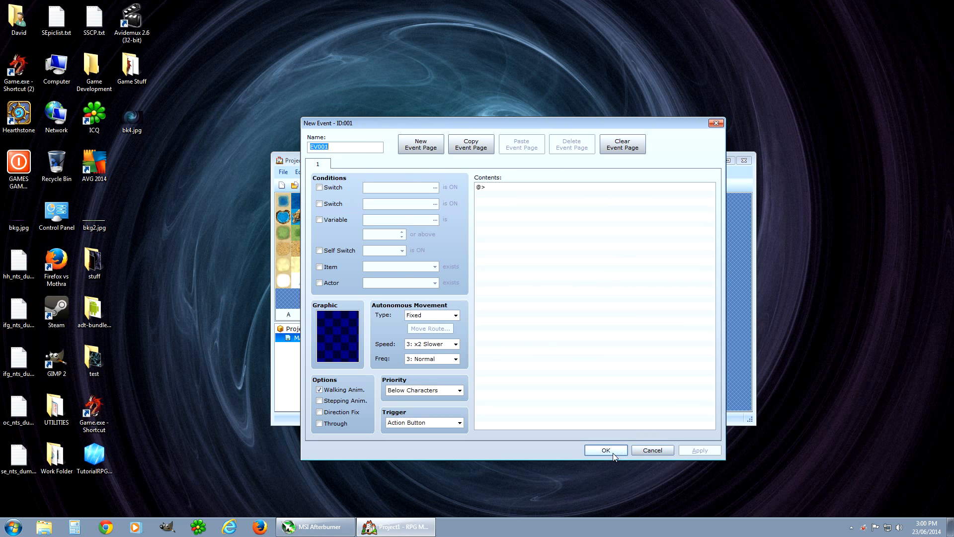
left_click(641, 453)
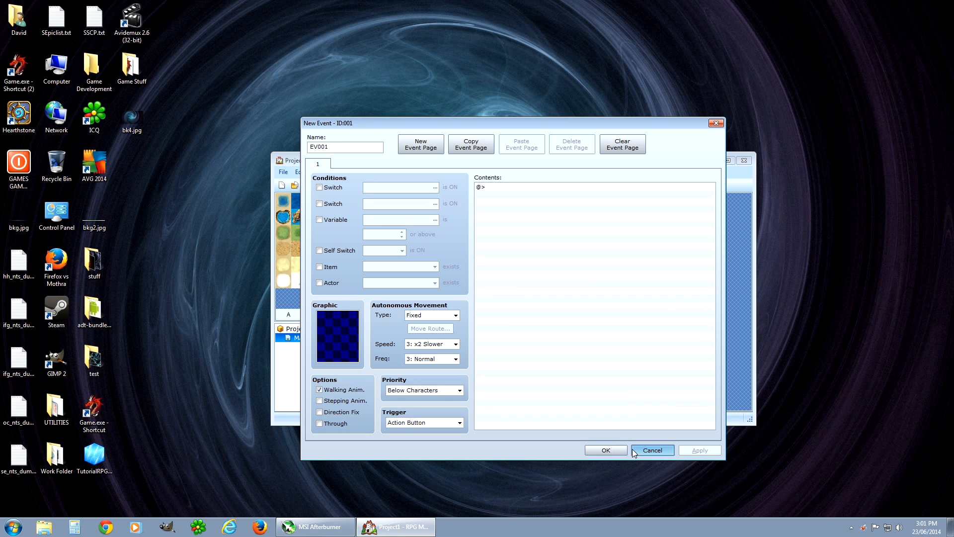
left_click(642, 451)
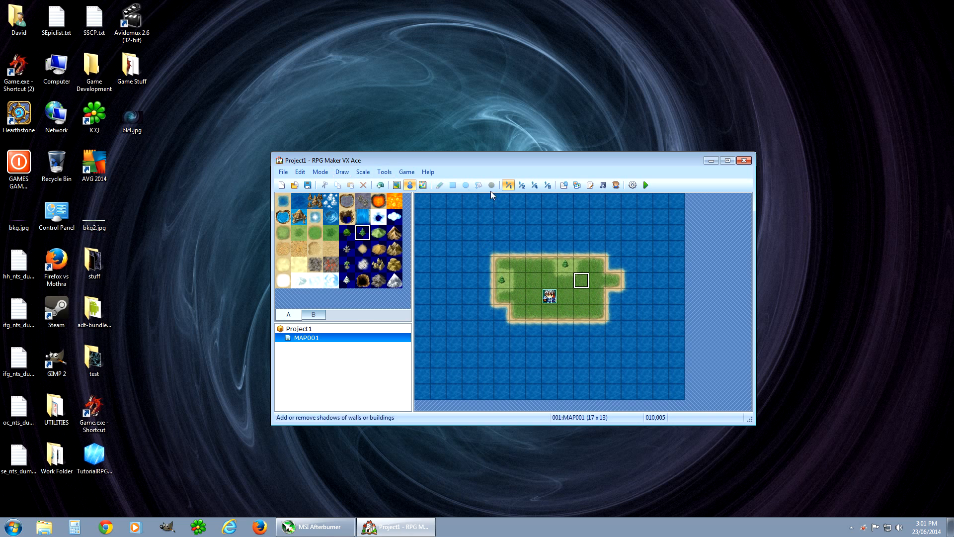
- Paint region 1 on tiles in the island's eastern part and region 2 across its western three columns
left_click(423, 185)
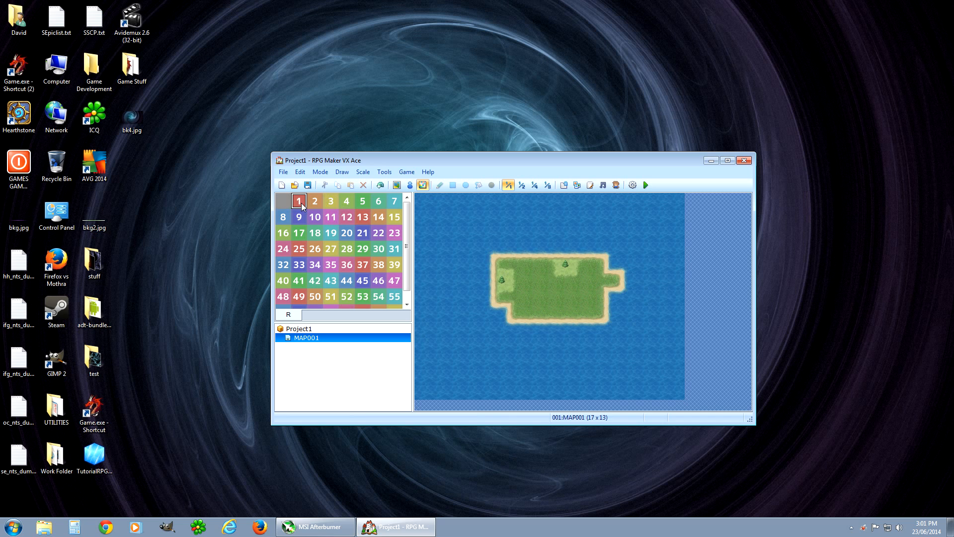
left_click(569, 283)
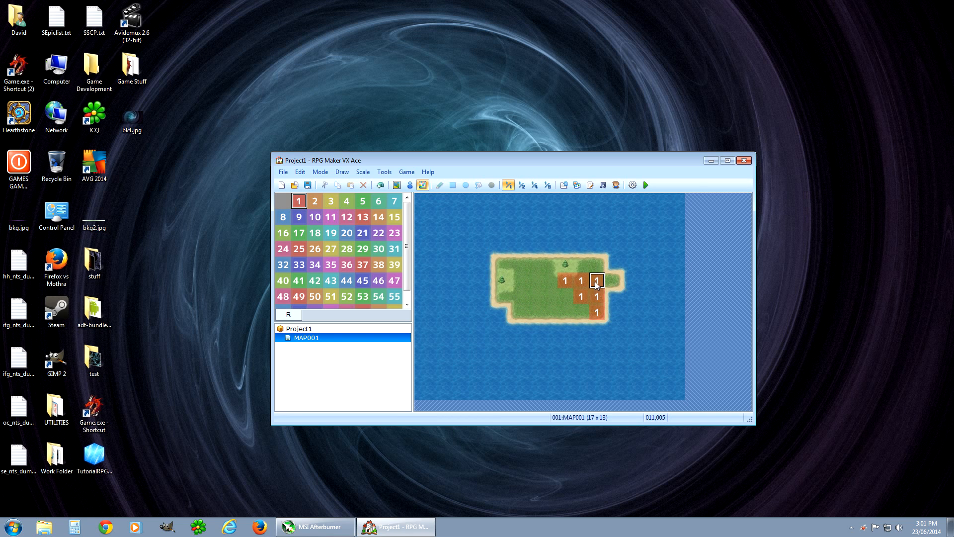
left_click_drag(595, 281, 610, 279)
left_click(316, 203)
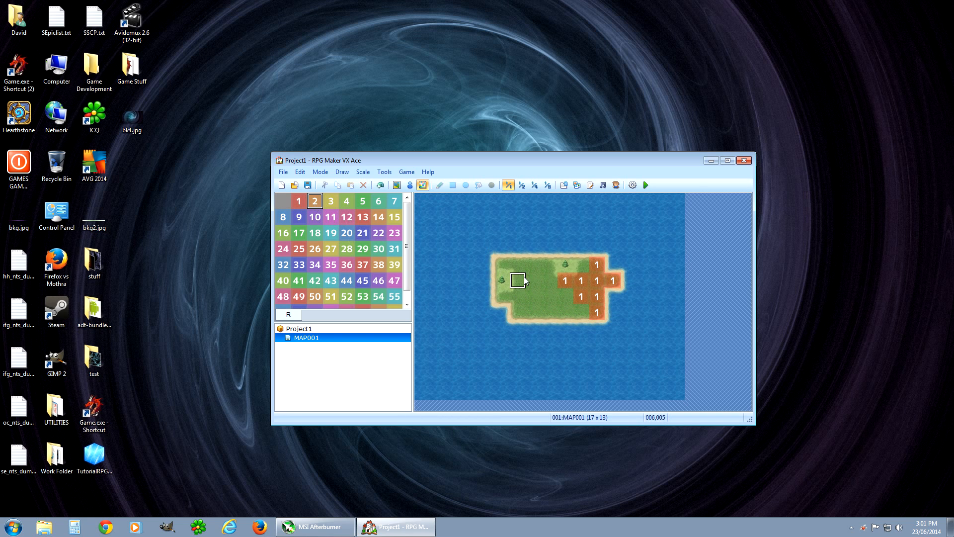
left_click(505, 265)
mouse_move(507, 266)
left_mouse_down()
mouse_move(534, 282)
mouse_move(539, 314)
mouse_move(504, 294)
left_mouse_up()
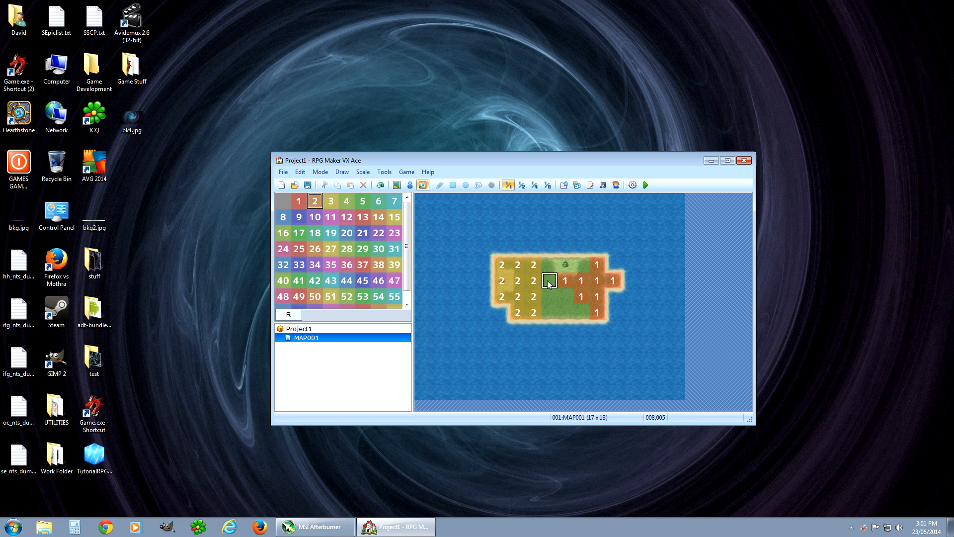
- Compare how the map looks in event editing mode and in region mode
left_click(410, 185)
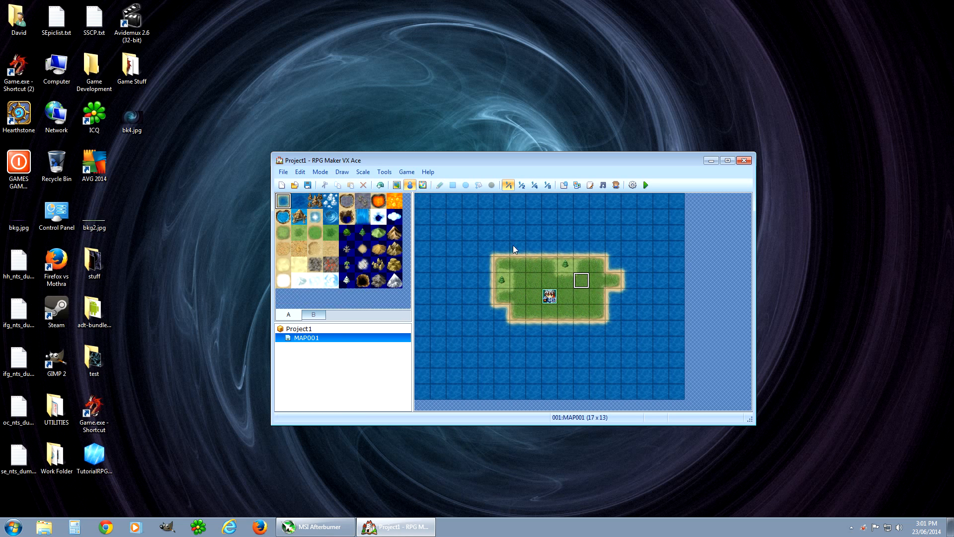
left_click(423, 185)
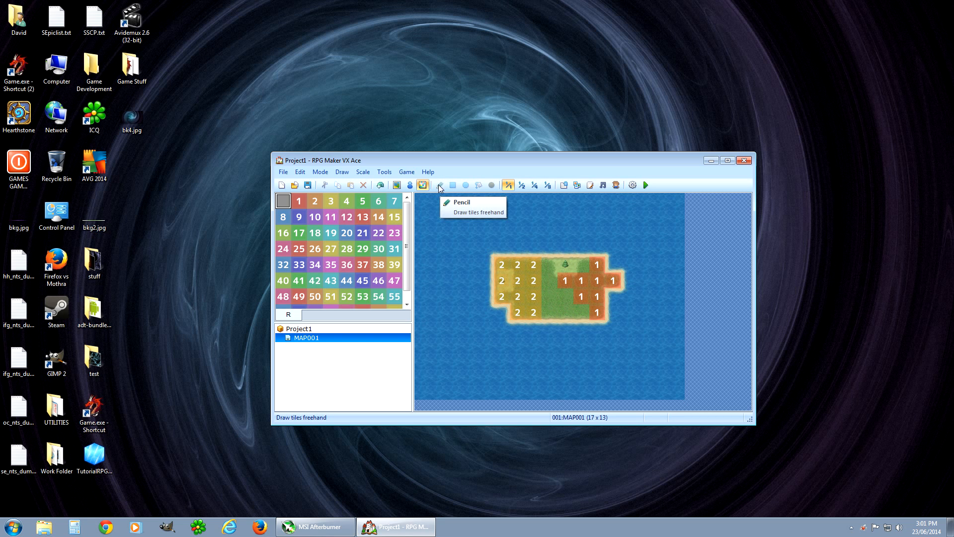
left_click(411, 186)
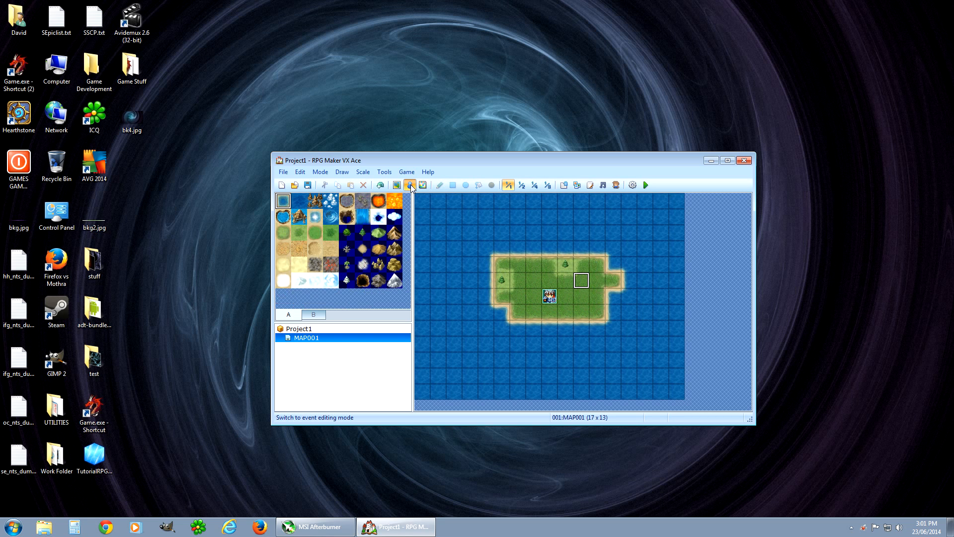
- Carve two single-tile ponds into the island with the Pencil and a three-tile-wide inlet into its northern edge with the Rectangle tool
left_click(397, 185)
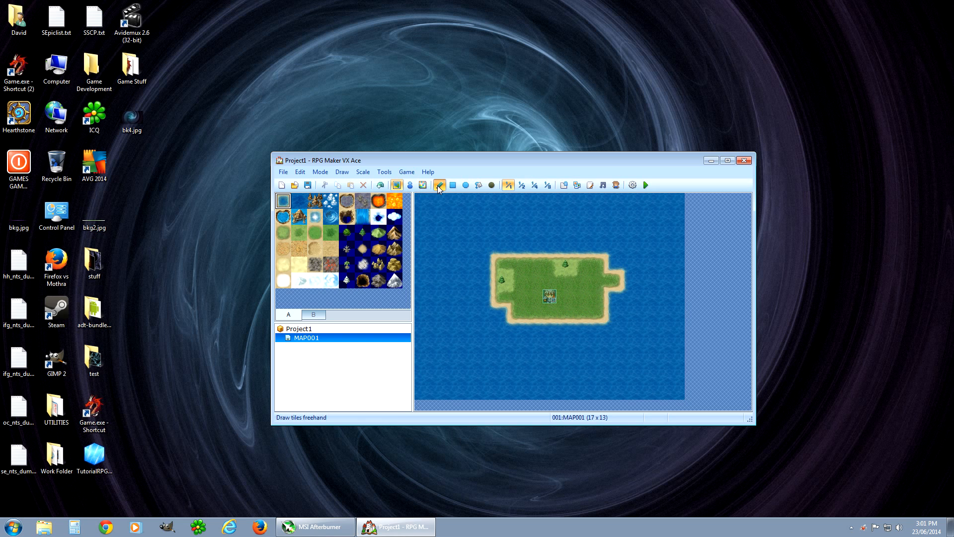
left_click(534, 281)
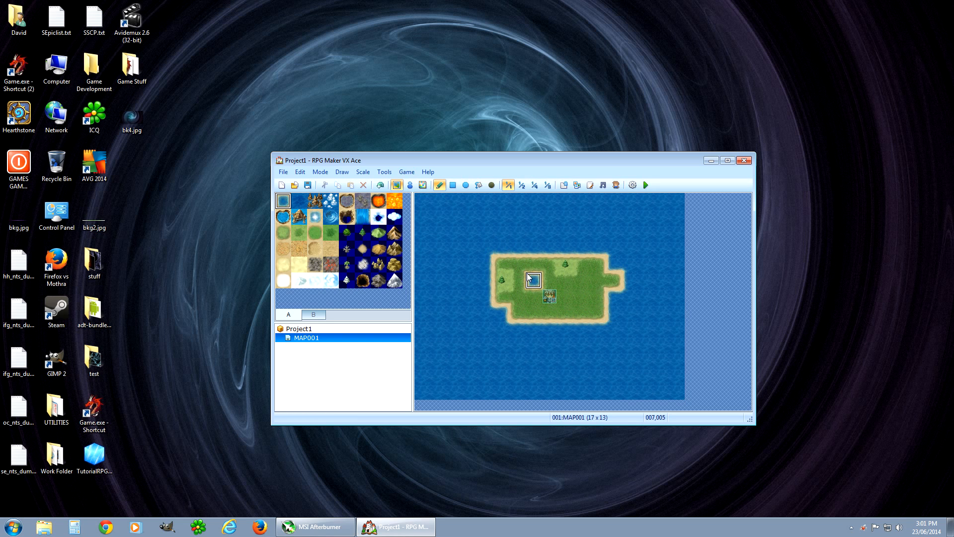
left_click(582, 281)
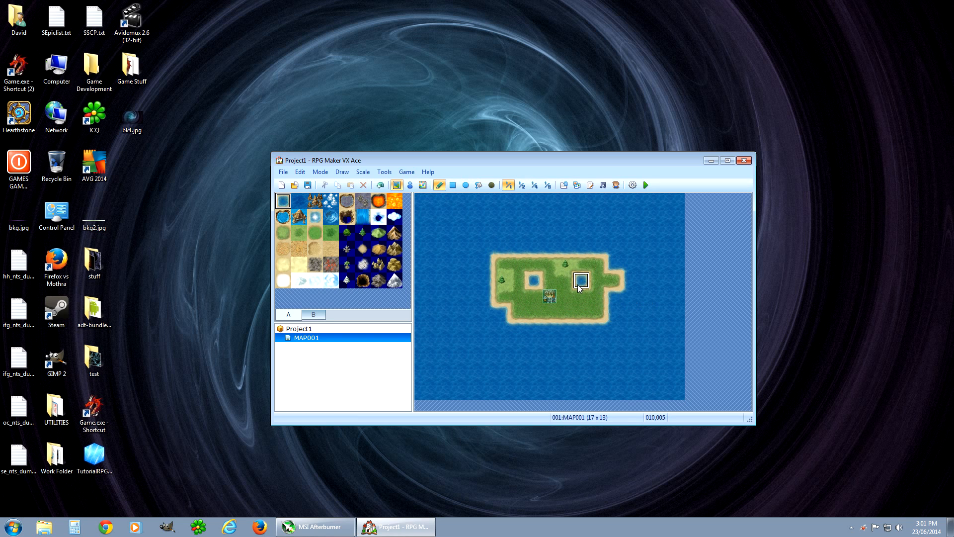
left_click(453, 185)
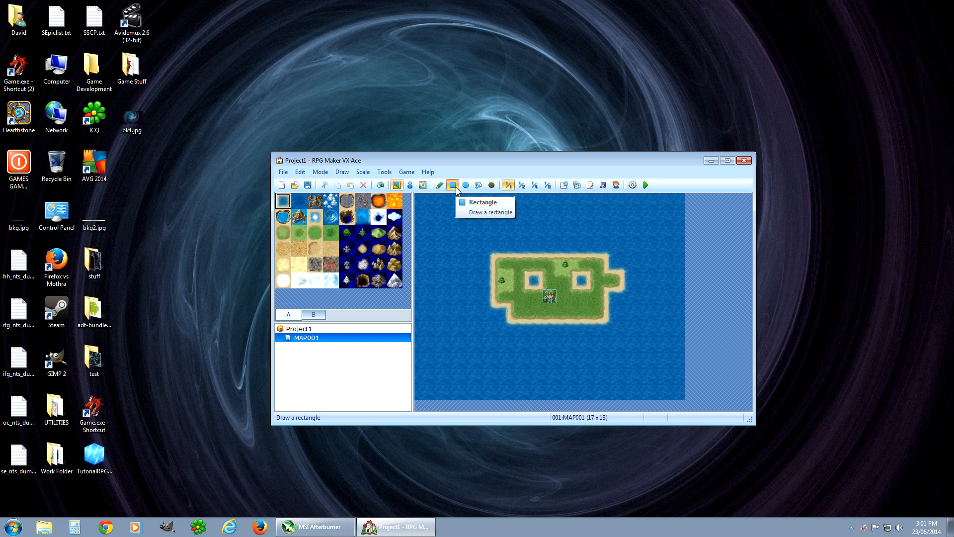
left_click(534, 265)
left_click_drag(523, 275, 555, 269)
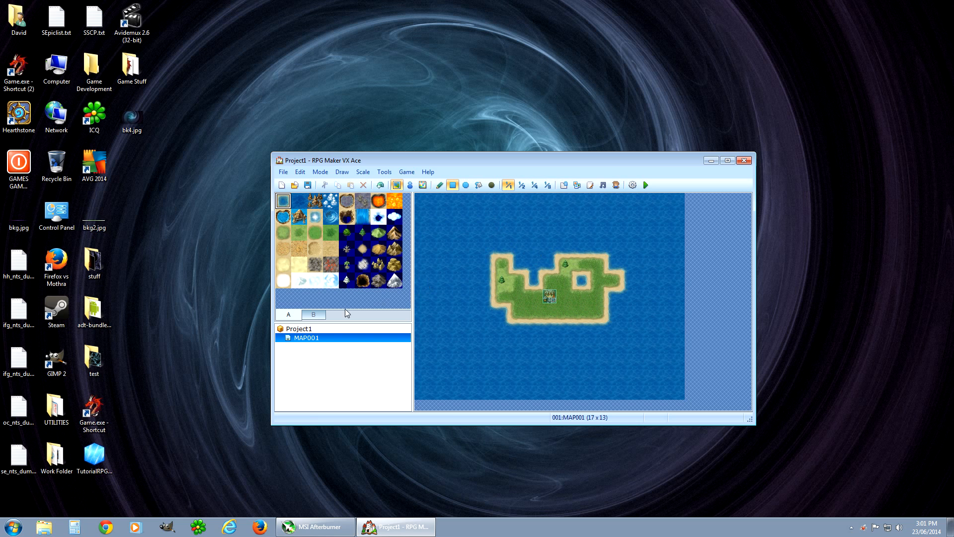
- Cover the island with an 11 by 9 tile rectangle of rocky sand and draw a grass ellipse over its southwestern part
left_click(331, 248)
mouse_move(487, 217)
left_mouse_down()
mouse_move(524, 243)
mouse_move(577, 250)
mouse_move(630, 276)
mouse_move(647, 343)
left_mouse_up()
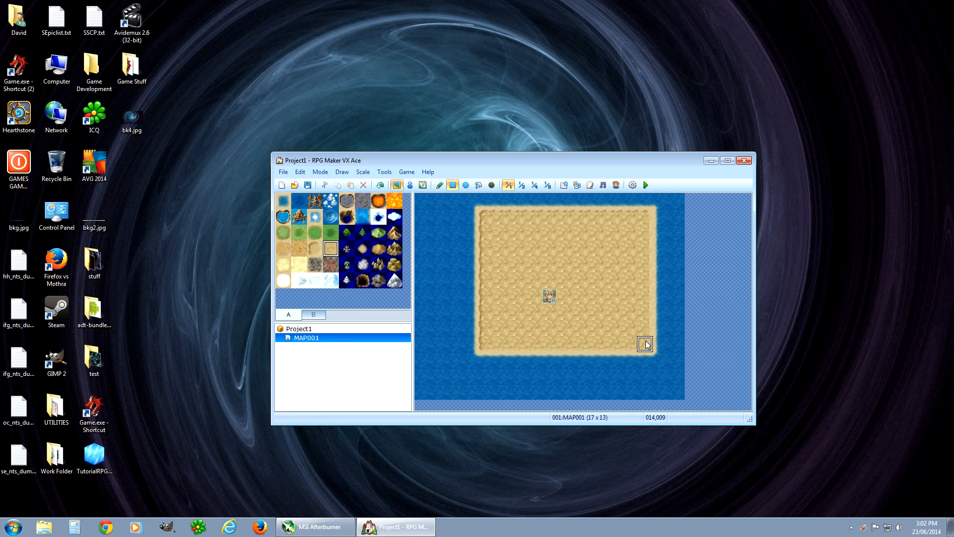
left_click(466, 186)
left_click(300, 248)
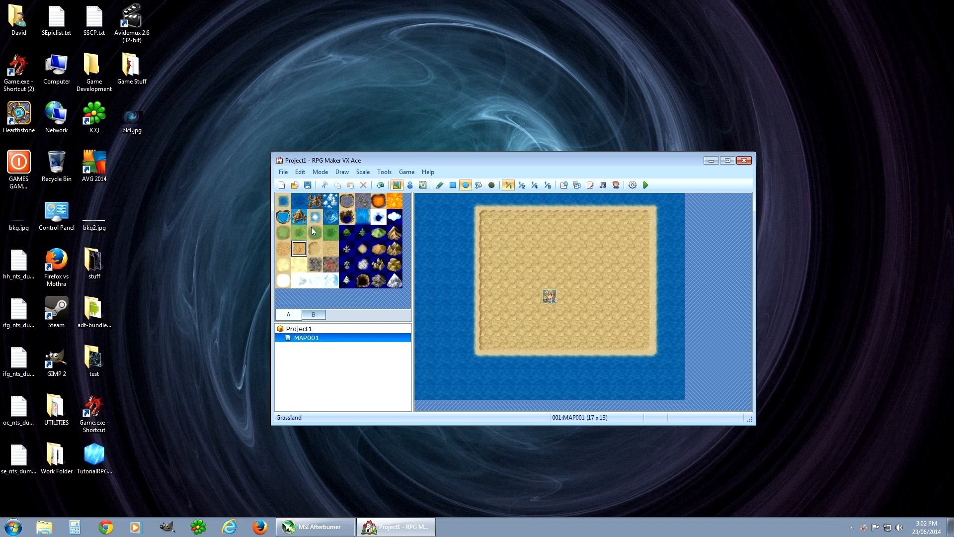
left_click(313, 231)
mouse_move(547, 259)
left_mouse_down()
mouse_move(637, 348)
mouse_move(490, 229)
mouse_move(477, 338)
left_mouse_up()
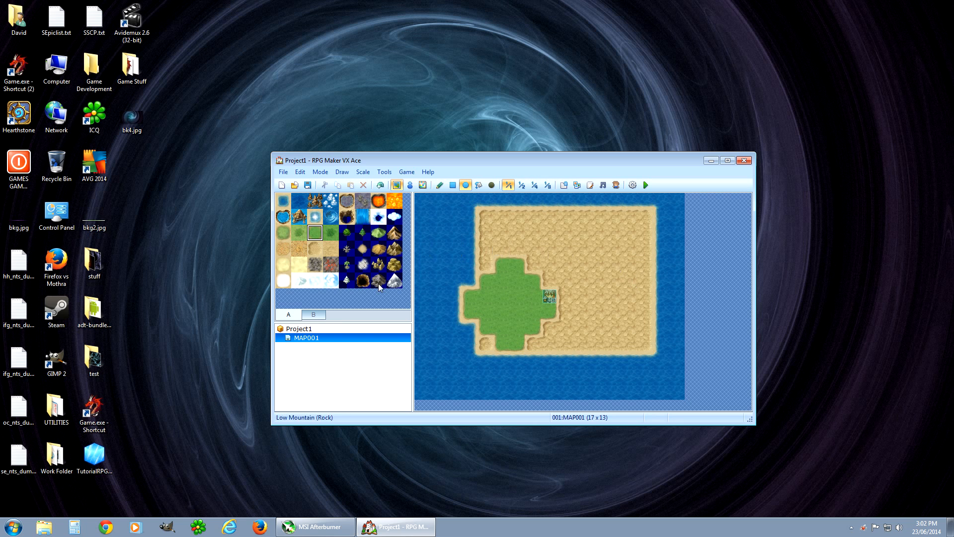
- Flood fill the sea surrounding the sand area with the whirlpool tile
left_click(477, 186)
left_click(332, 222)
left_click(447, 222)
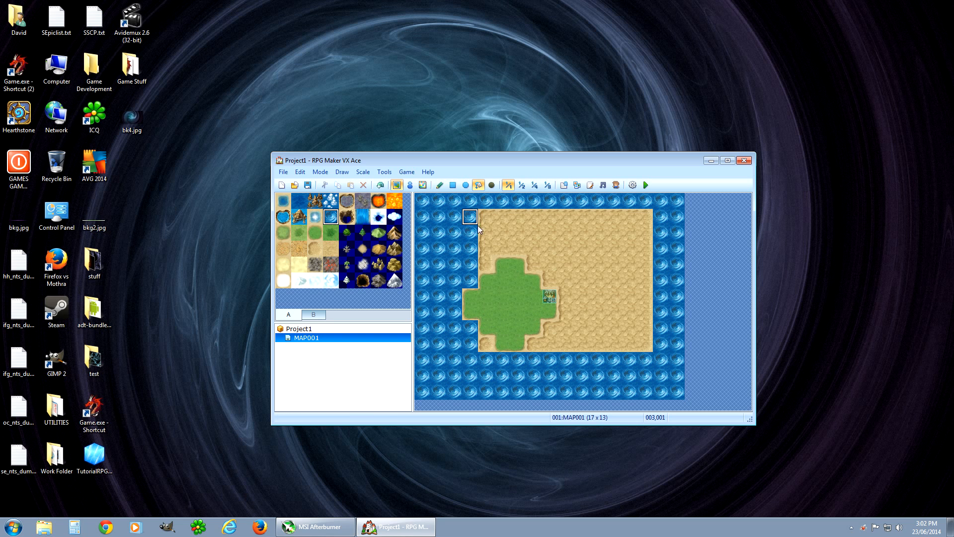
- Try the Shadow Pen on a sand tile north of the player start and place a Mine tile there with the Pencil
left_click(492, 185)
left_click(313, 313)
left_click(330, 233)
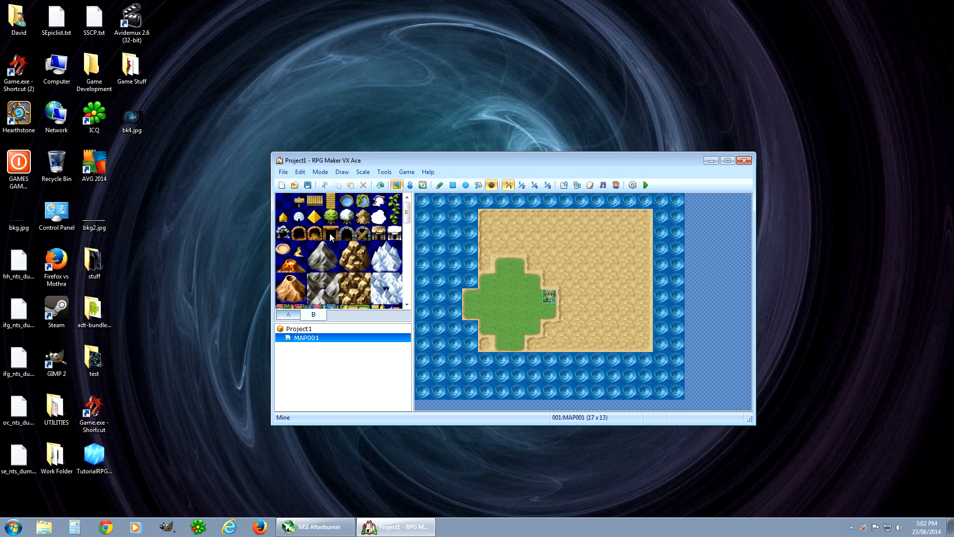
left_click(546, 237)
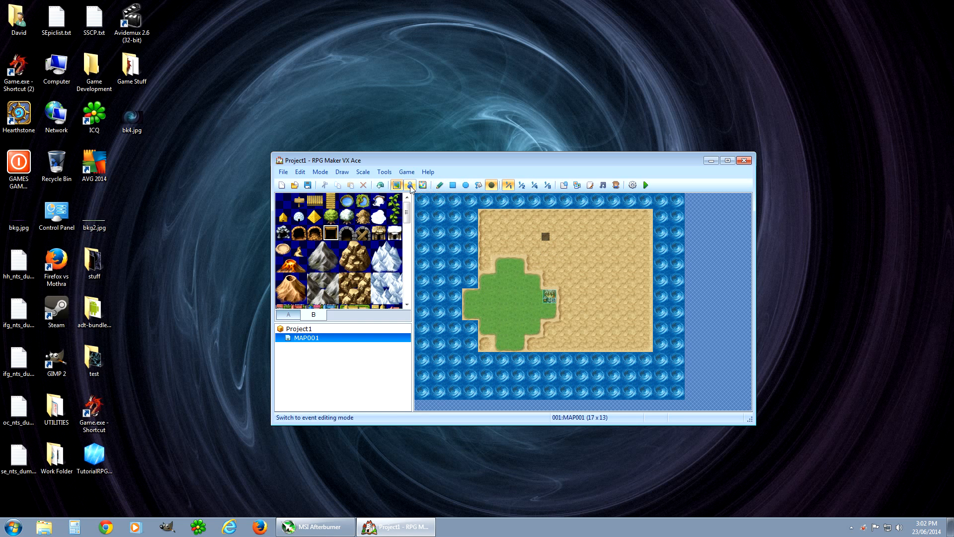
left_click(440, 184)
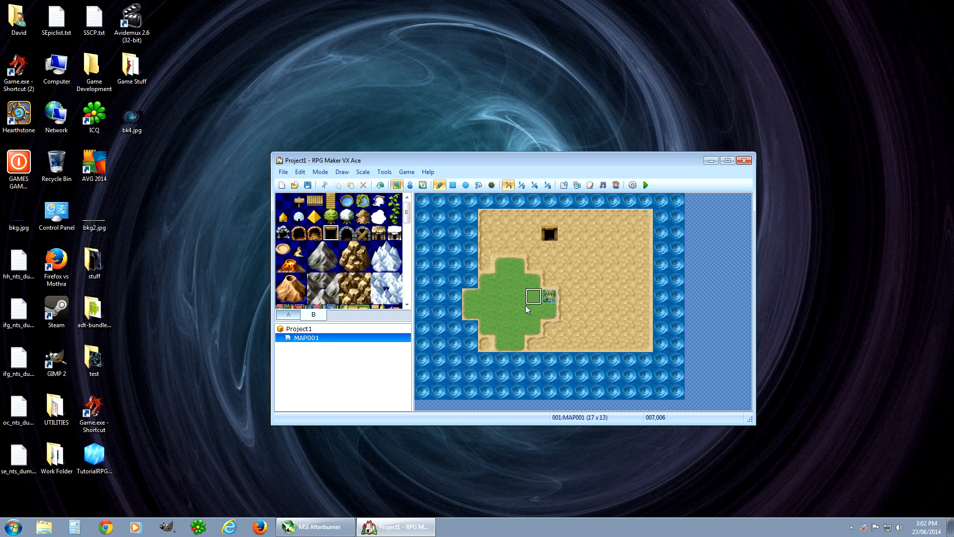
left_click(493, 185)
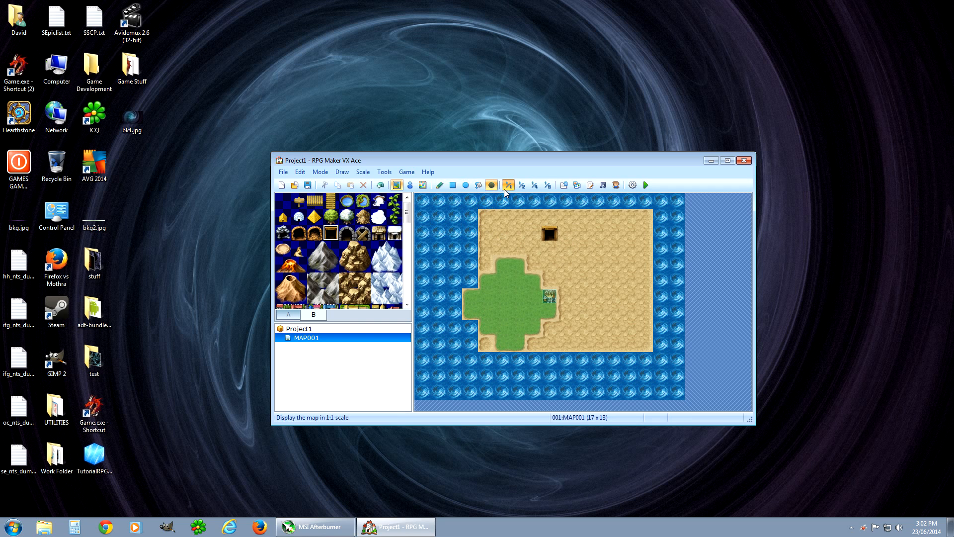
- View the map at 1:2, 1:4 and 1:8 scale and return it to 1:1
left_click(522, 187)
left_click(534, 186)
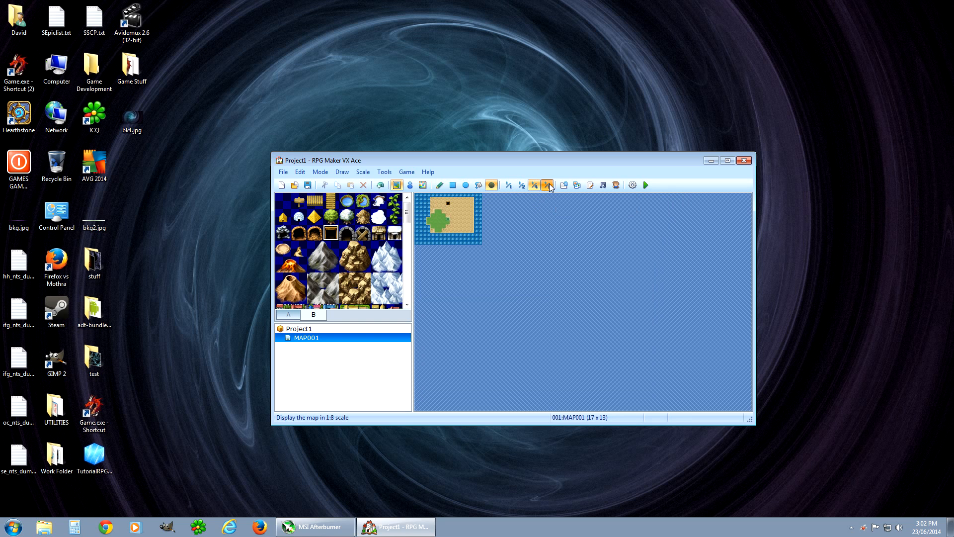
left_click(547, 186)
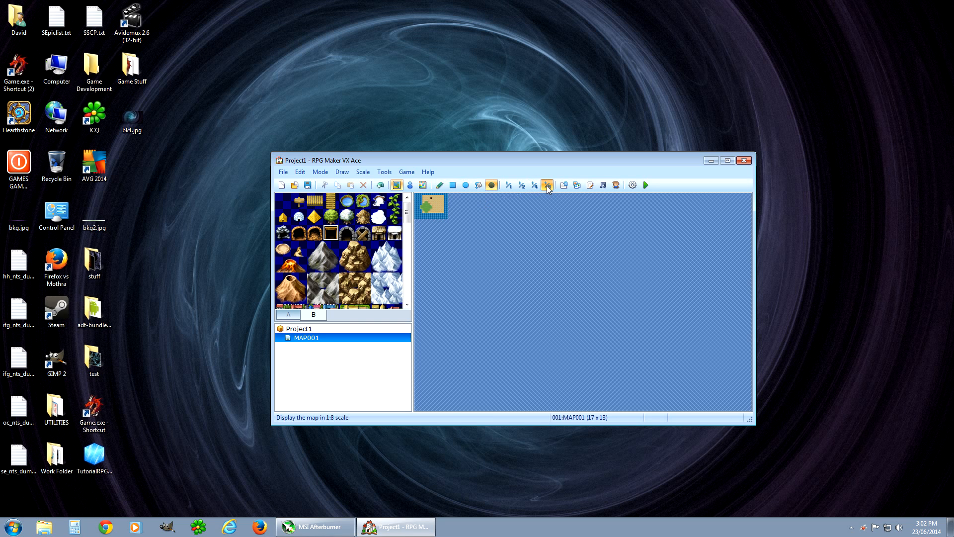
left_click(507, 185)
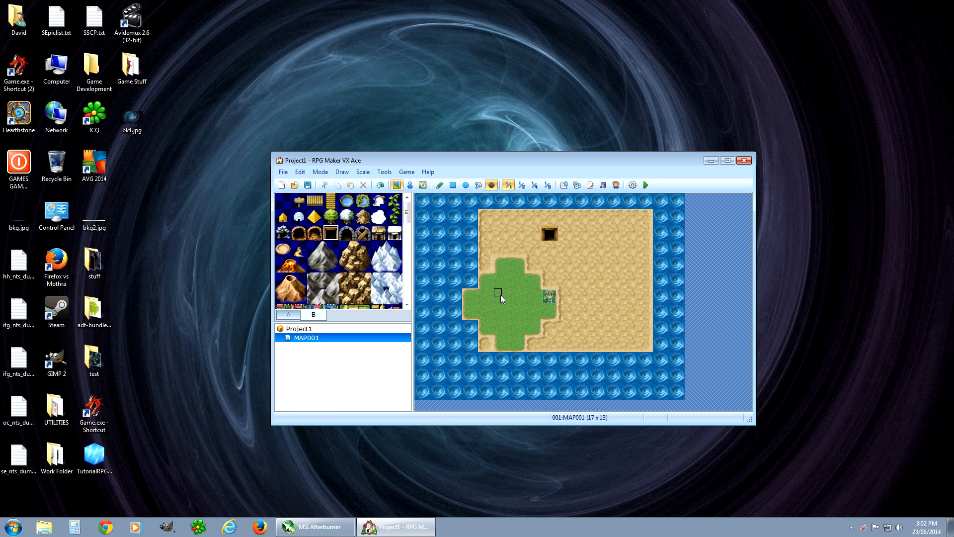
- Open the project database and display the Actors settings
left_click(564, 185)
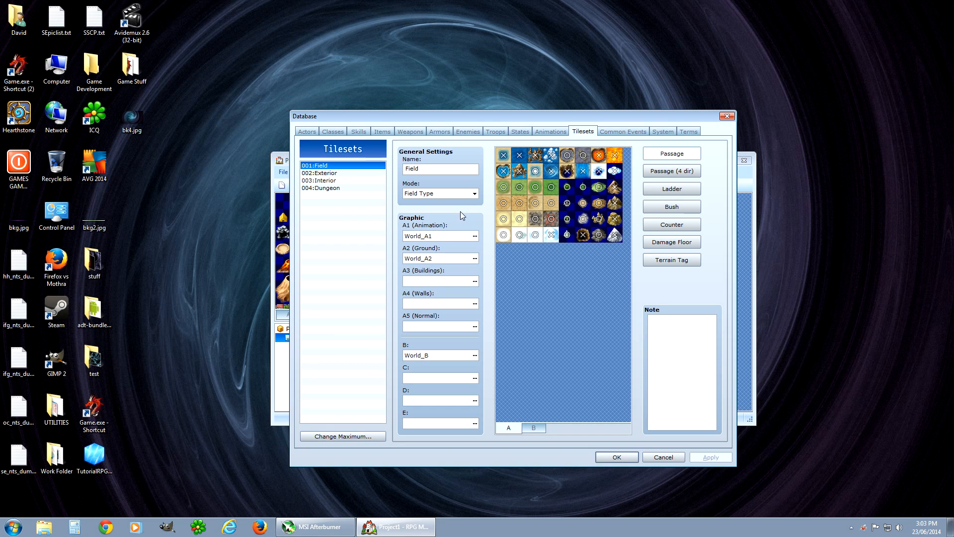
left_click(308, 132)
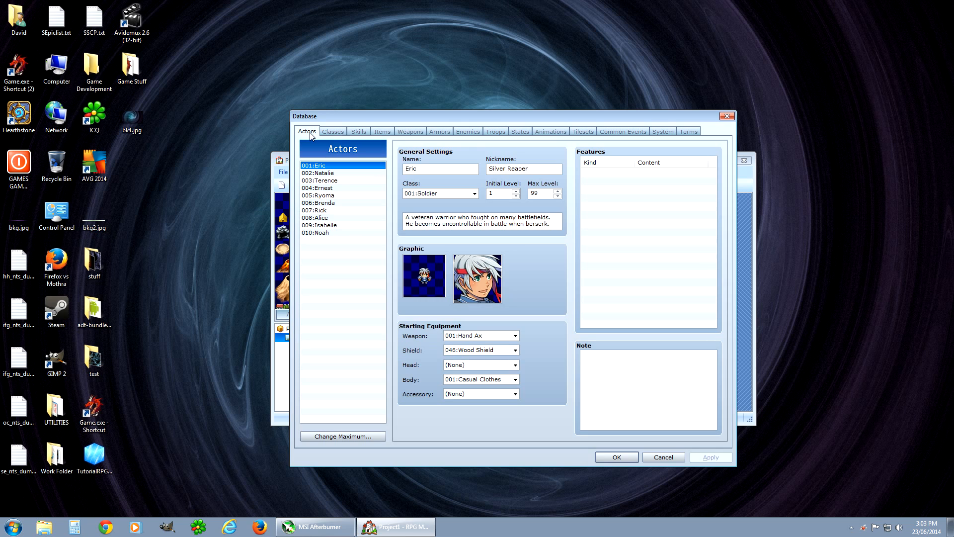
- Compare the Actors and Classes settings and display the Skills settings of the database
left_click(338, 132)
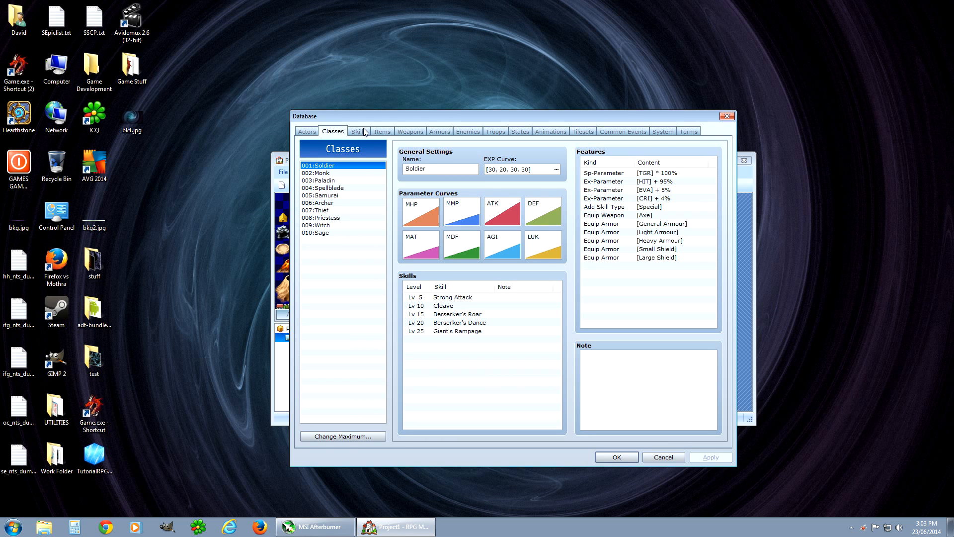
left_click(312, 132)
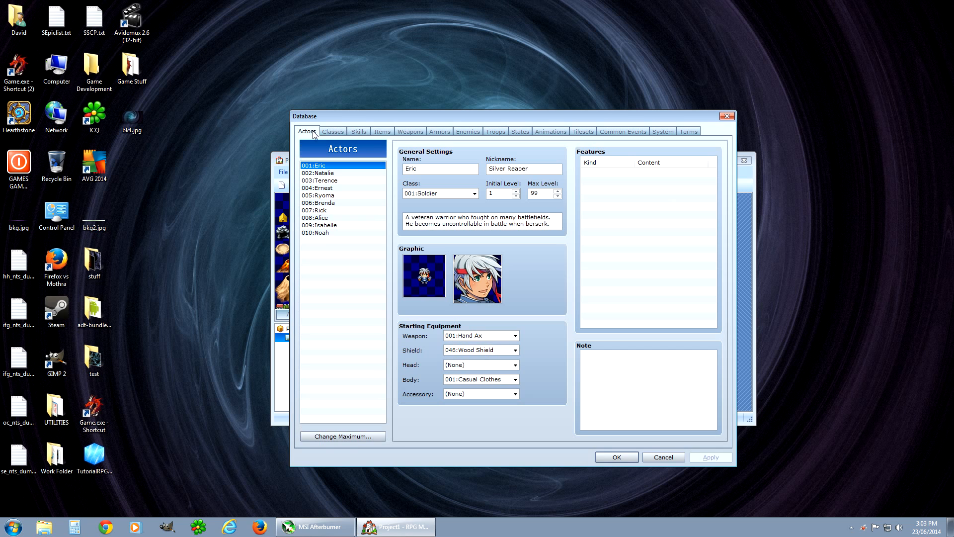
left_click(338, 131)
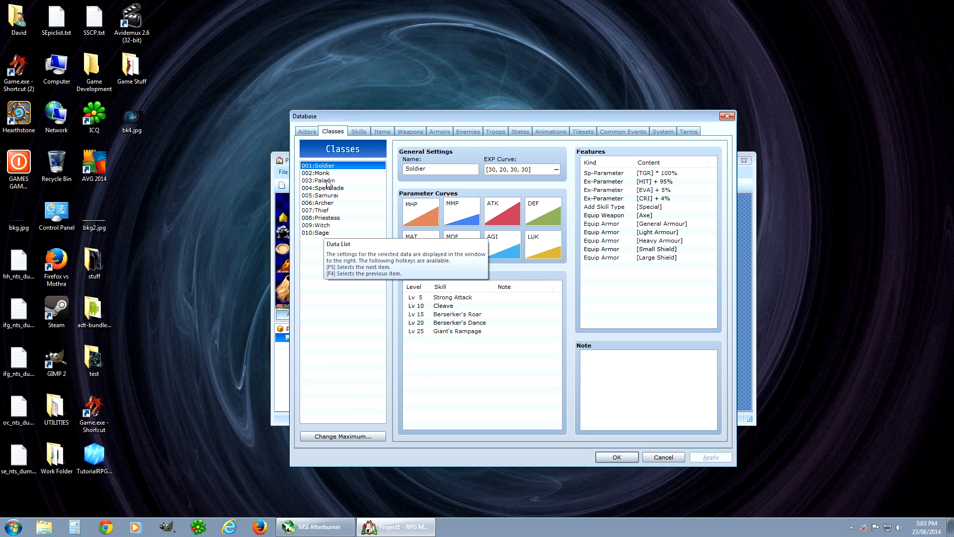
left_click(360, 132)
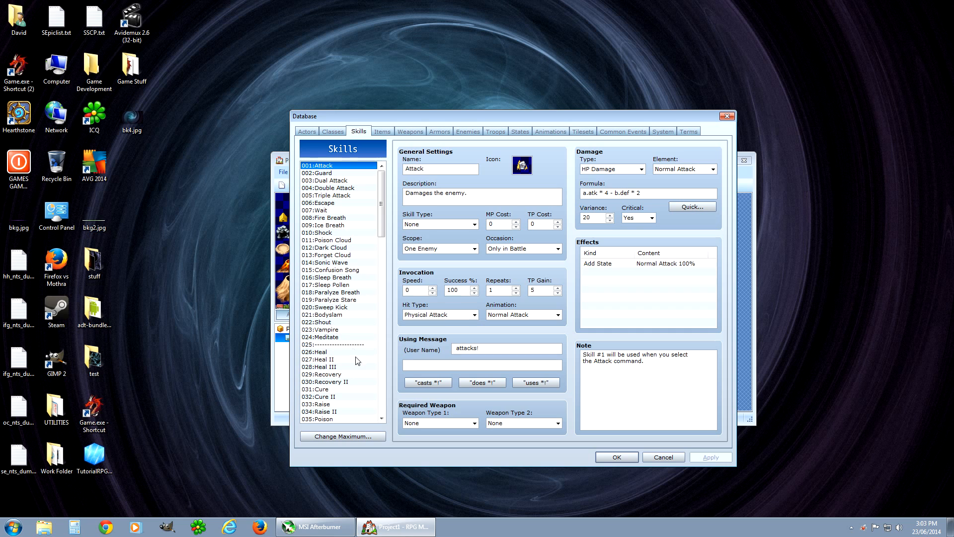
- Browse the Items entries of the database, ending on the Speed Up item
left_click(381, 132)
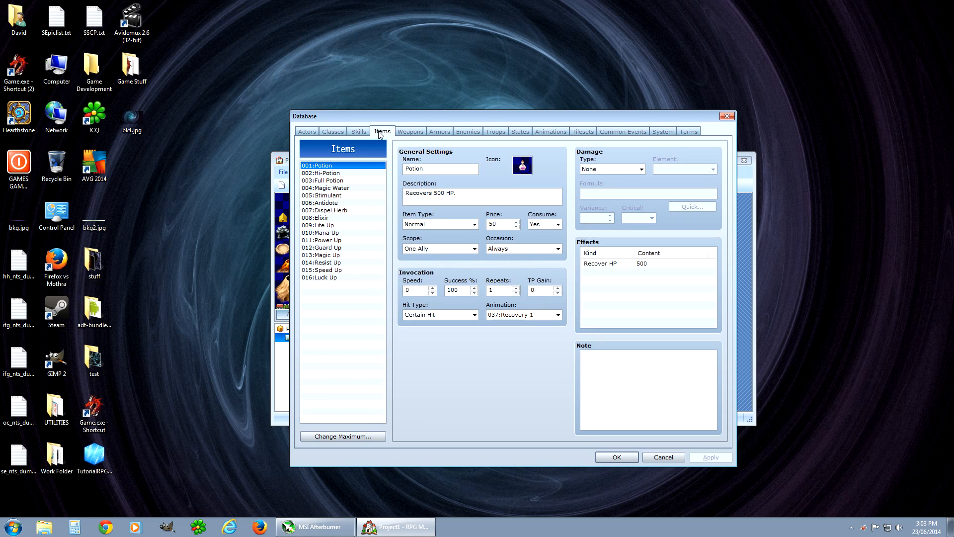
left_click(307, 195)
left_click(327, 241)
left_click(327, 270)
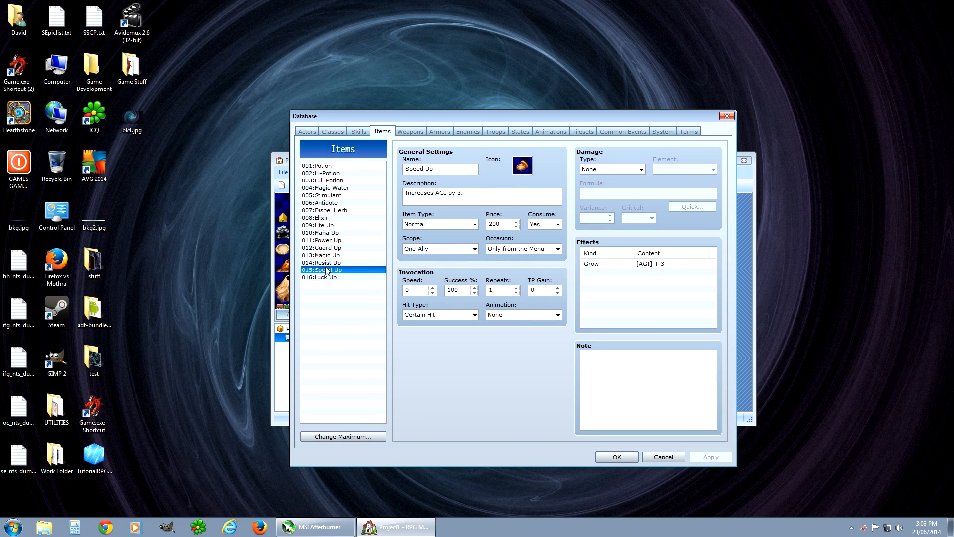
- Browse the Weapons entries, including Iron Claw, Halberd and Toratouru
left_click(417, 132)
left_click(355, 226)
left_click(339, 270)
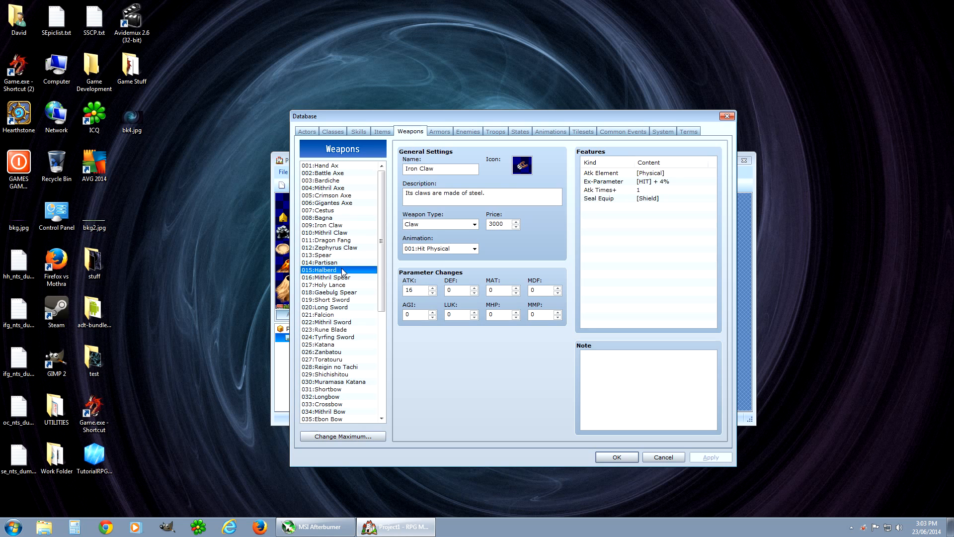
left_click(337, 300)
left_click(333, 359)
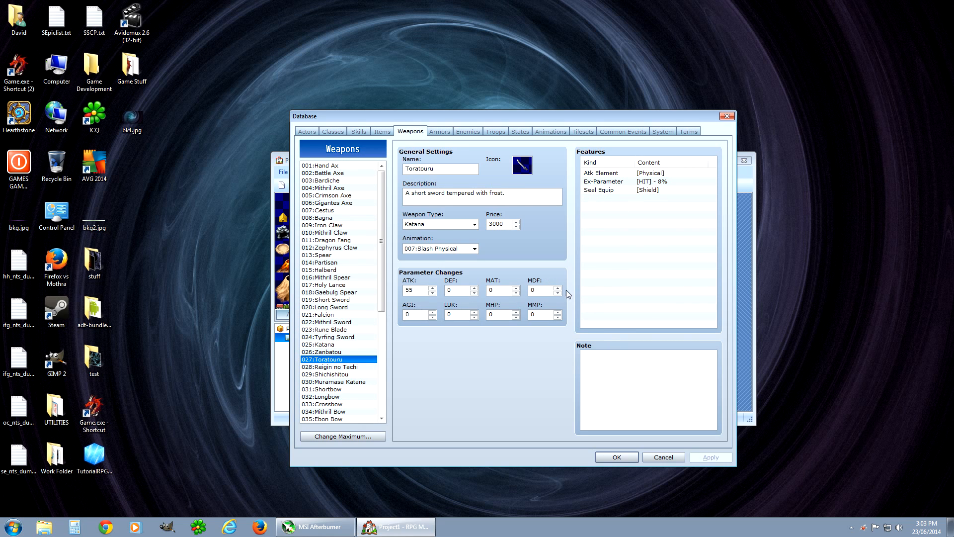
- View the Armors settings and browse the Enemies entries down to Vampire
left_click(440, 132)
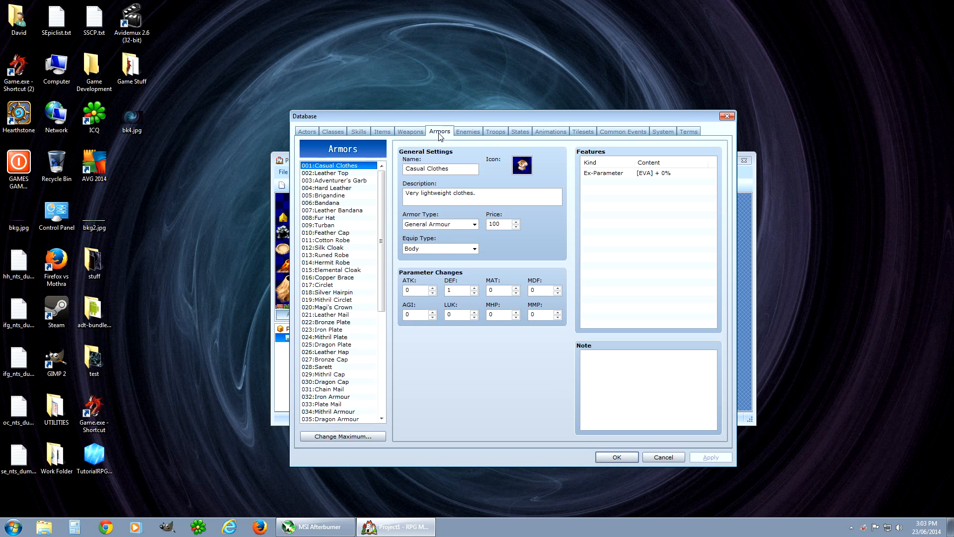
left_click(467, 132)
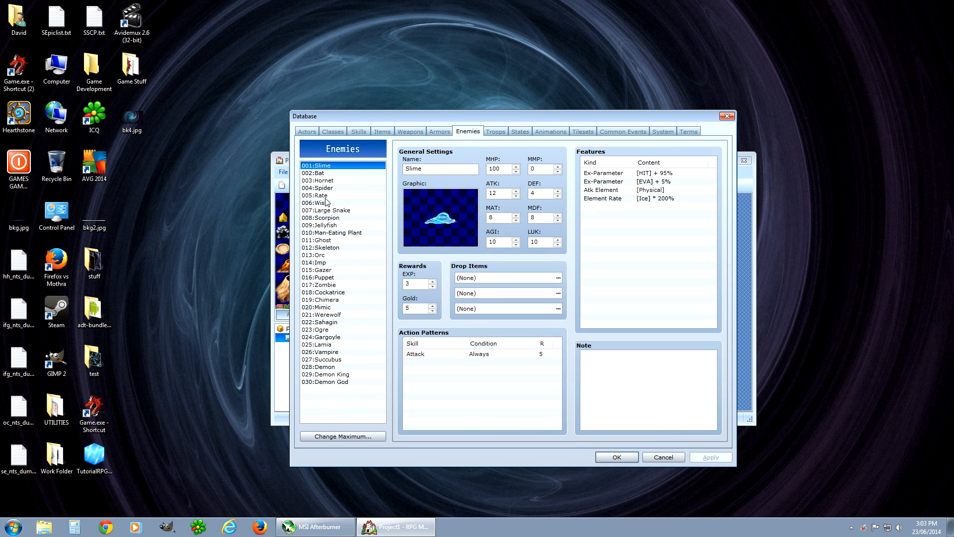
left_click_drag(325, 220, 326, 352)
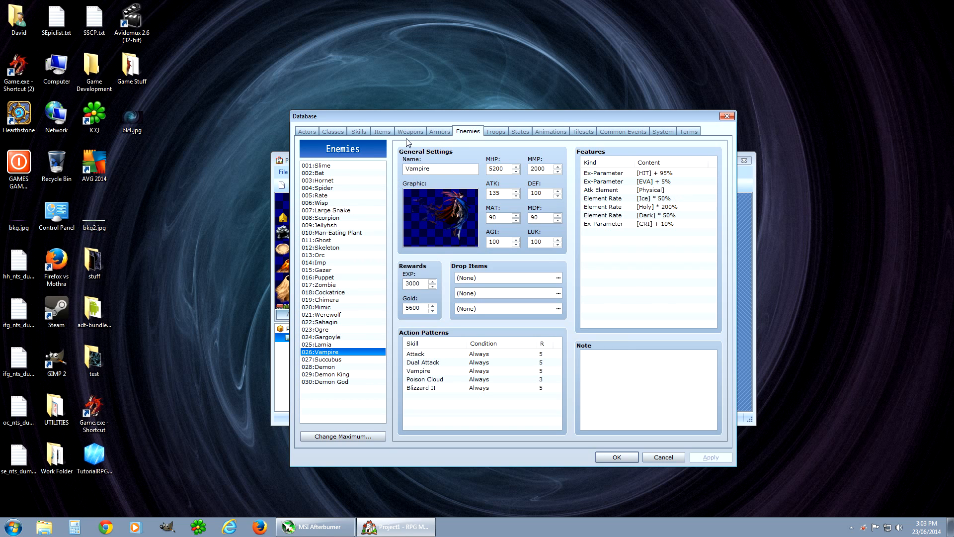
- Browse the Troops entries down to Skeleton*2 and view the Poison and Blind entries under States
left_click(494, 132)
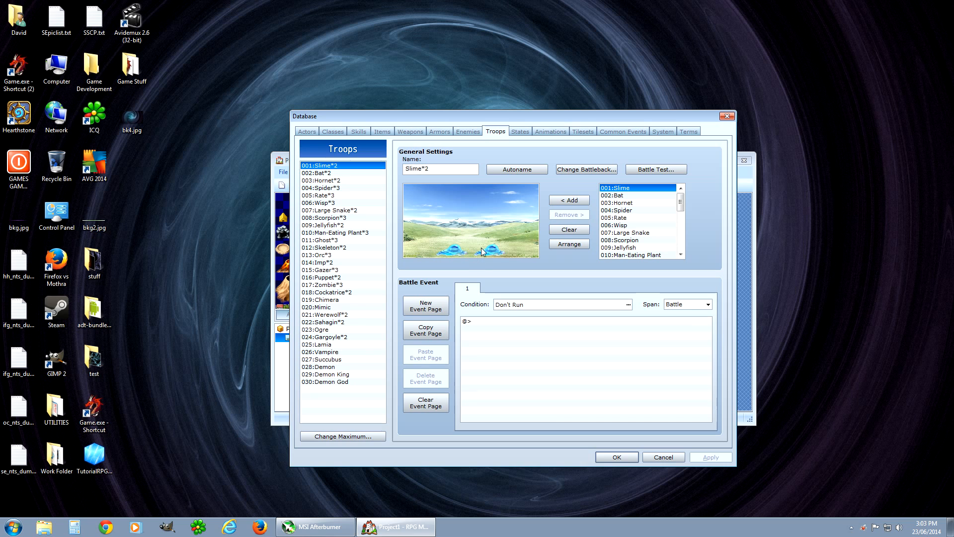
left_click_drag(320, 174, 343, 249)
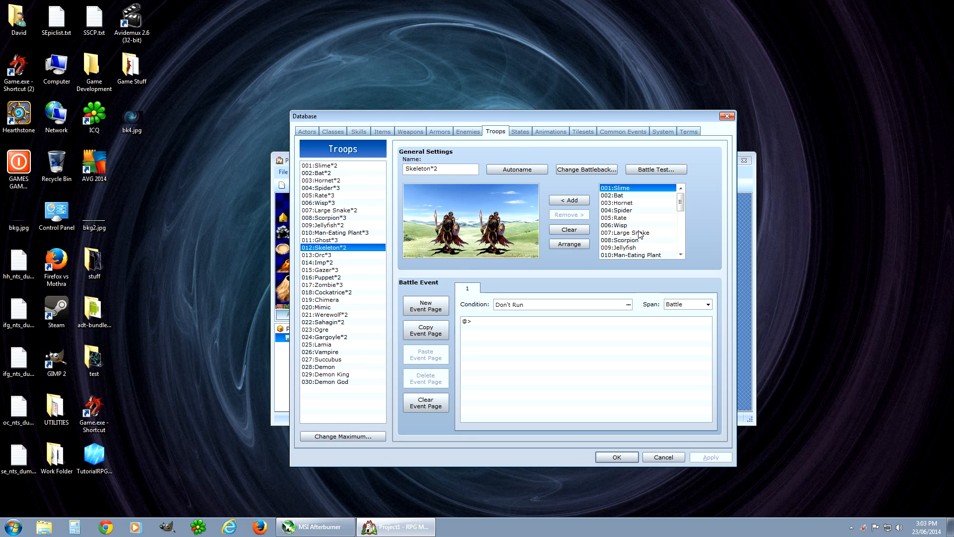
left_click(520, 131)
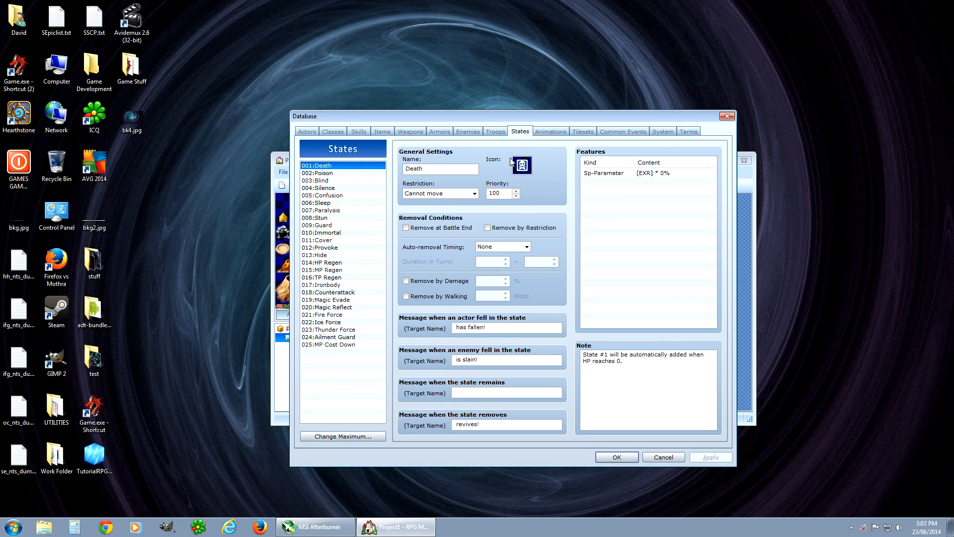
left_click(326, 174)
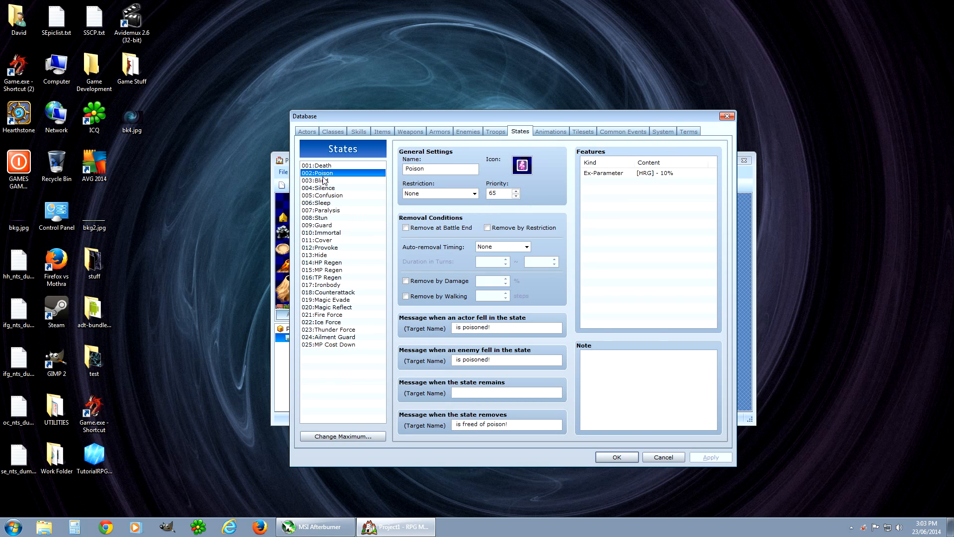
left_click(323, 181)
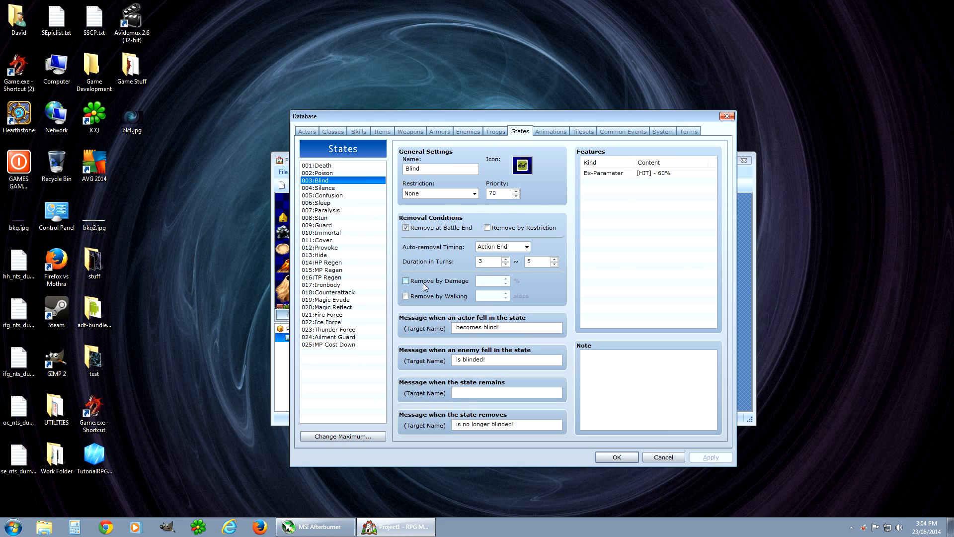
- Preview various hit, slash, pierce, blow and breath effects in the Animations entries, ending on Fog
left_click(551, 131)
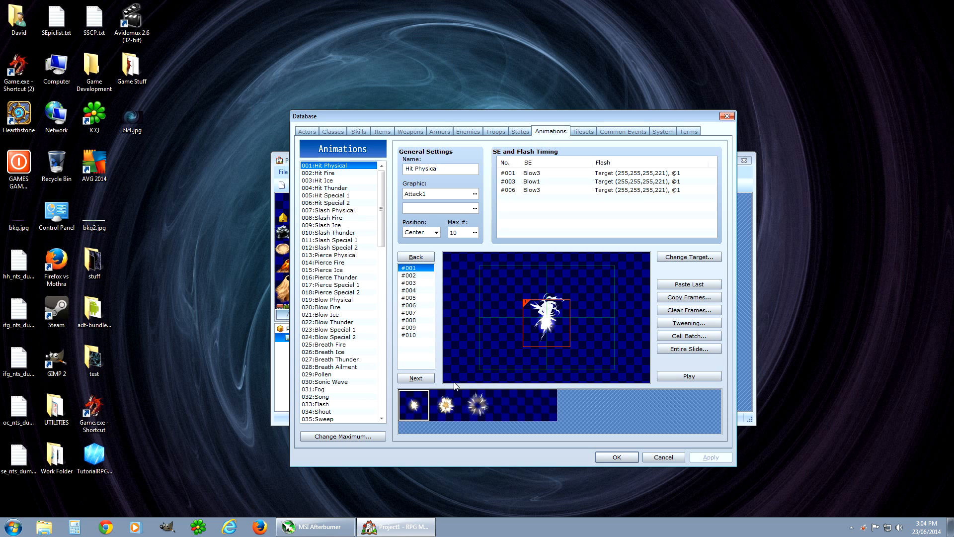
left_click(341, 248)
left_click(325, 300)
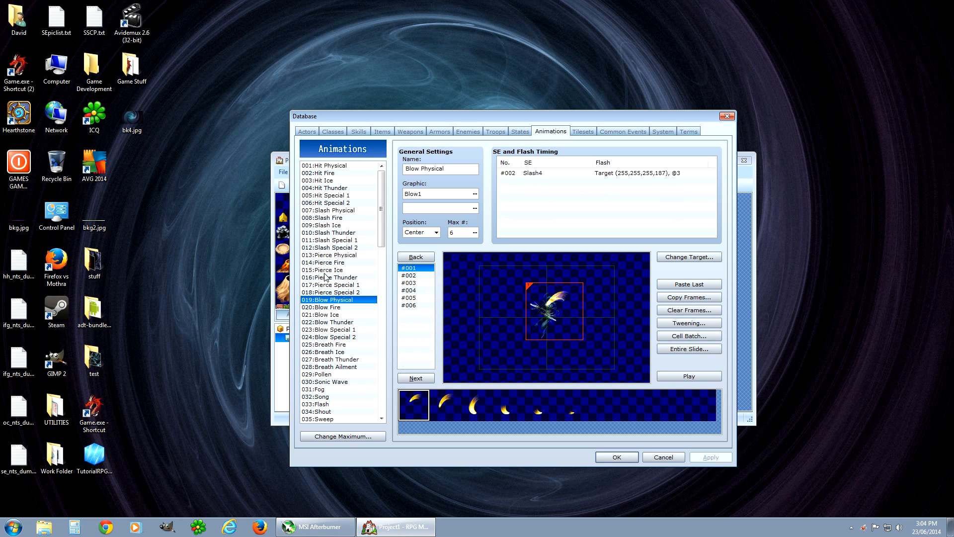
left_click(326, 226)
left_click(326, 278)
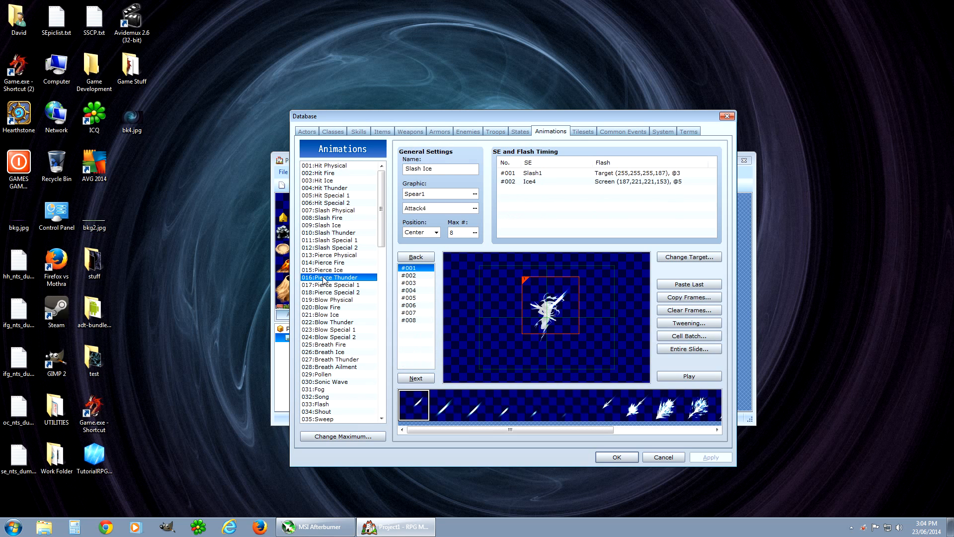
left_click(336, 367)
left_click(330, 337)
left_click(325, 360)
left_click(330, 344)
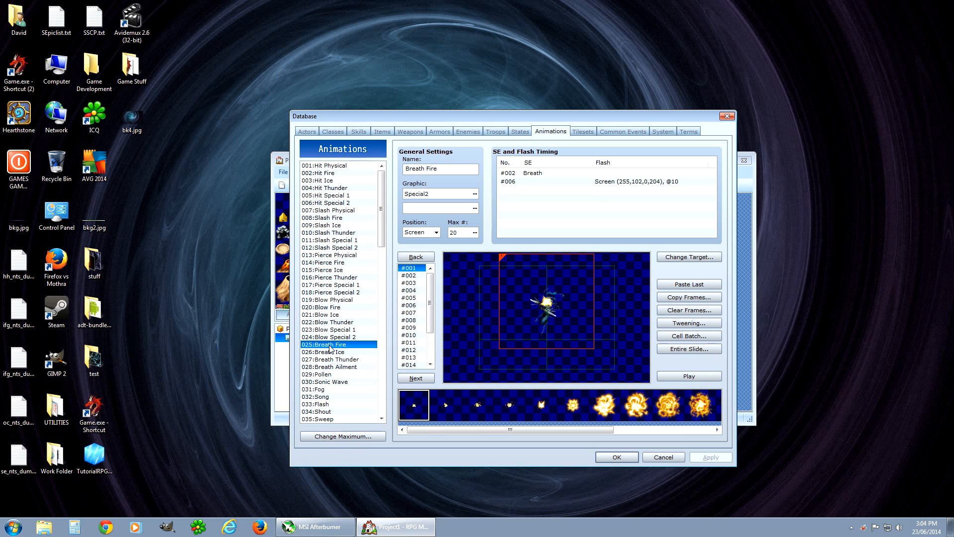
left_click(326, 314)
left_click(325, 255)
left_click(325, 218)
left_click(325, 285)
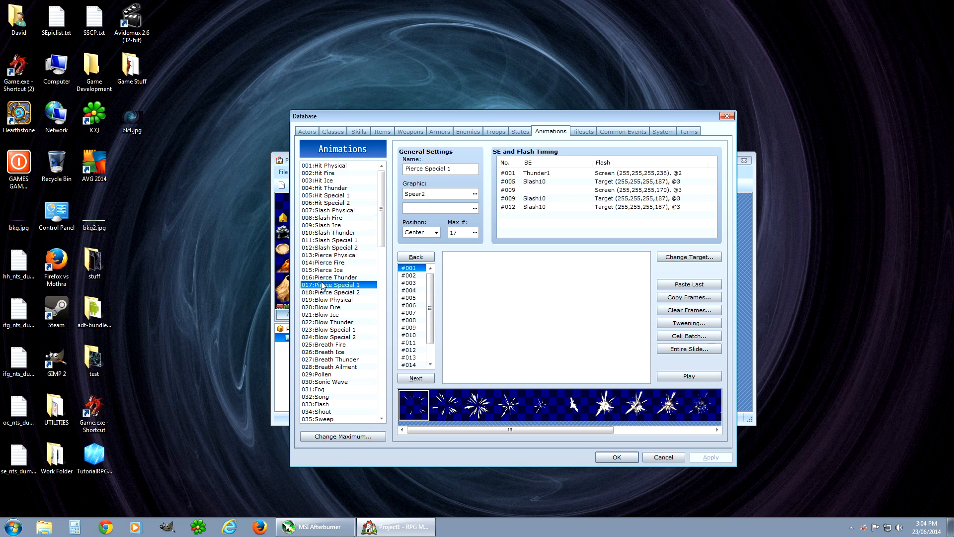
left_click(325, 345)
left_click(327, 390)
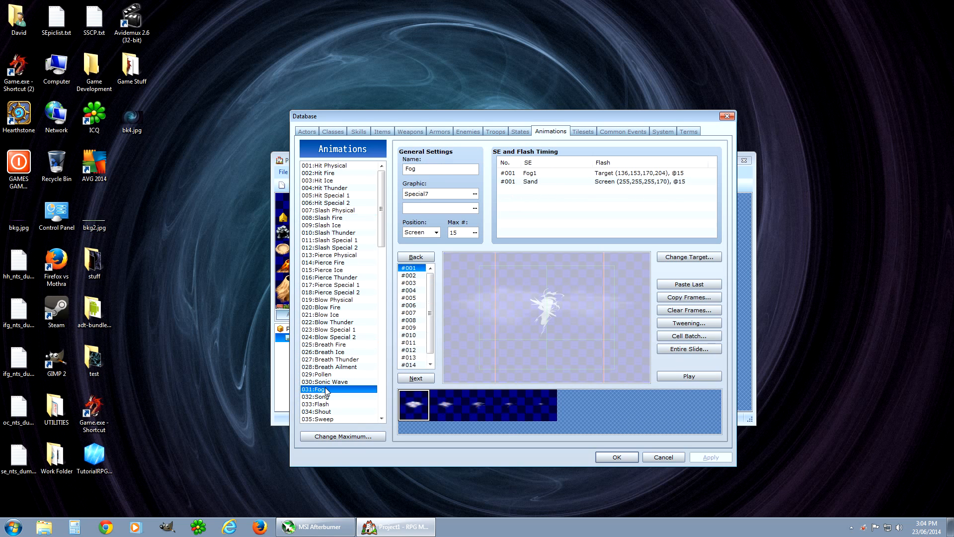
- View the Exterior, Interior and Dungeon tilesets in the database and return to the Field tileset
left_click(579, 133)
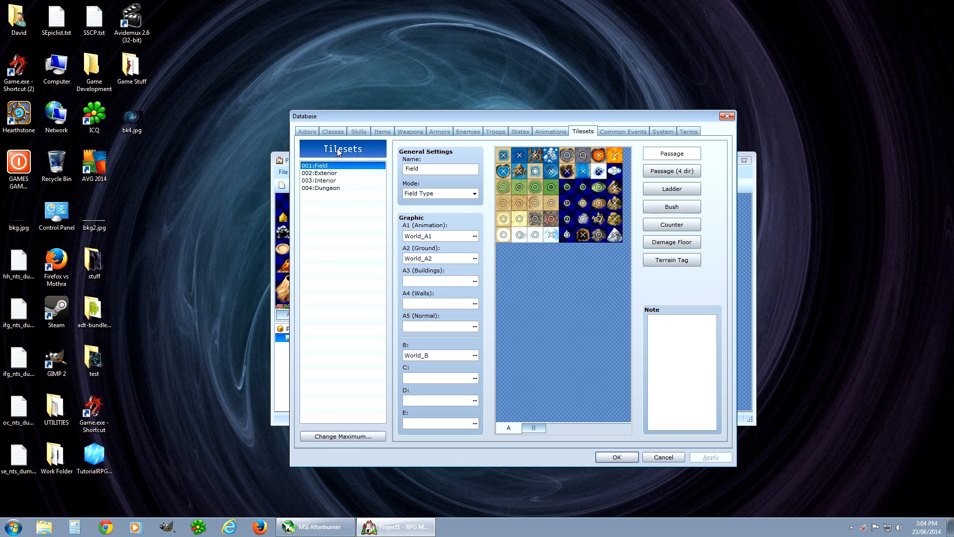
left_click(328, 174)
left_click(328, 180)
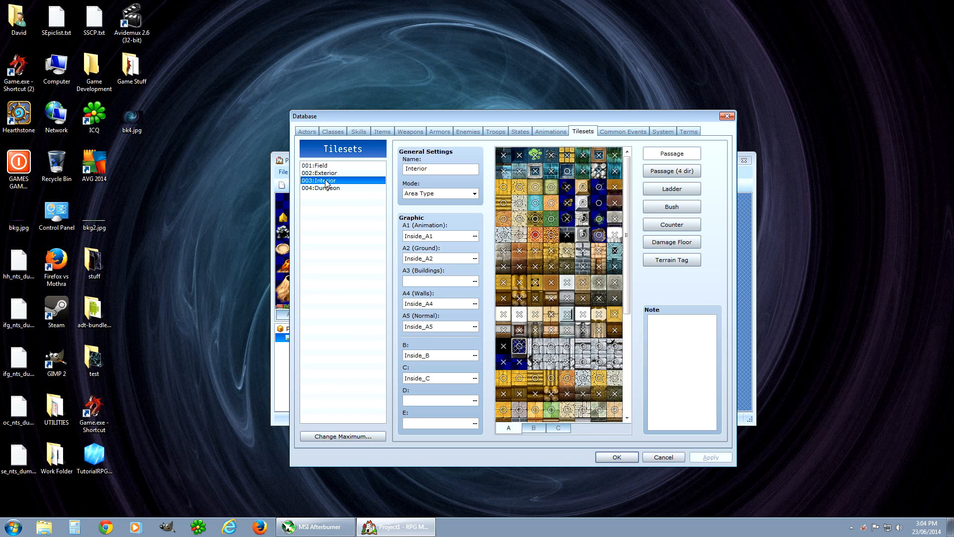
left_click(336, 189)
left_click(334, 181)
left_click(334, 174)
left_click(332, 167)
left_click(330, 181)
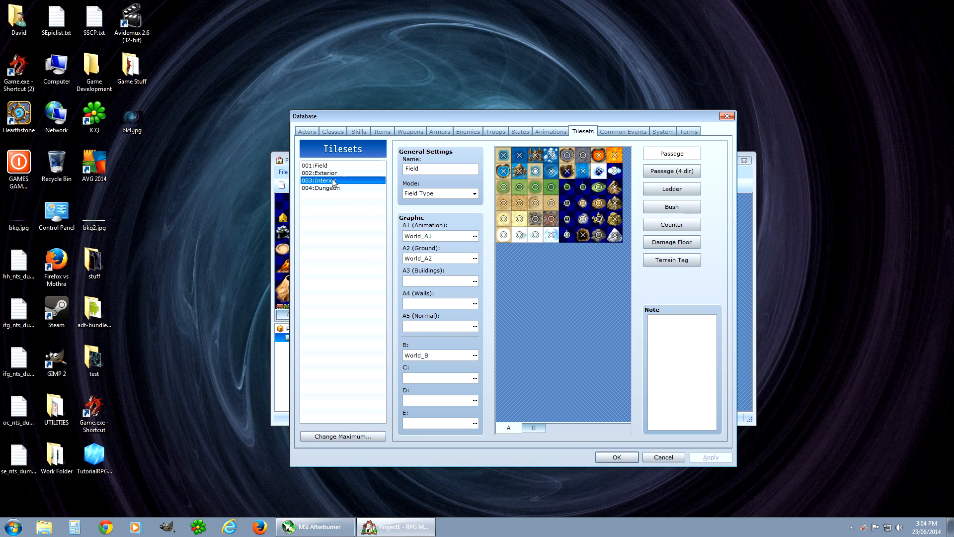
left_click(314, 166)
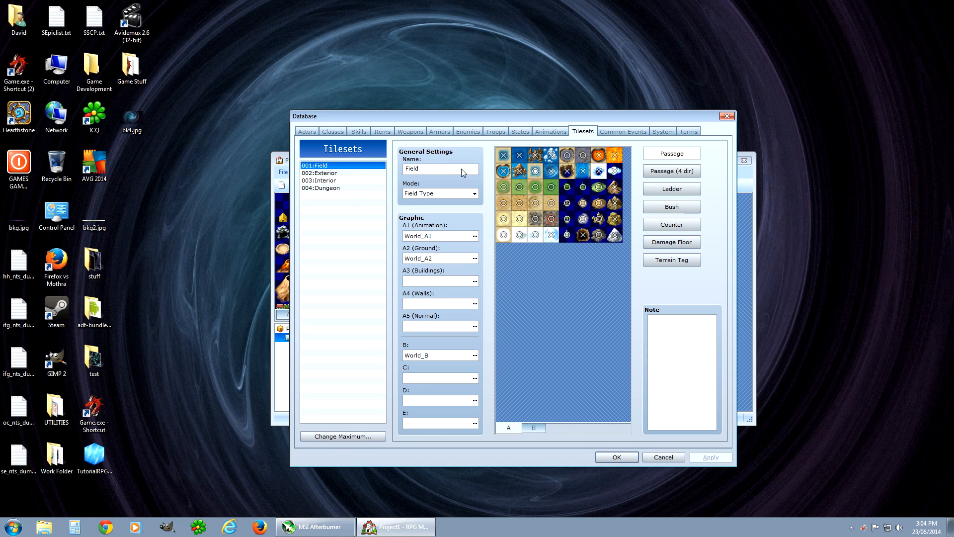
- Try Dungeon_C as the Field tileset's A3 (Buildings) graphic and reset that graphic to (None)
mouse_move(439, 196)
left_click(475, 281)
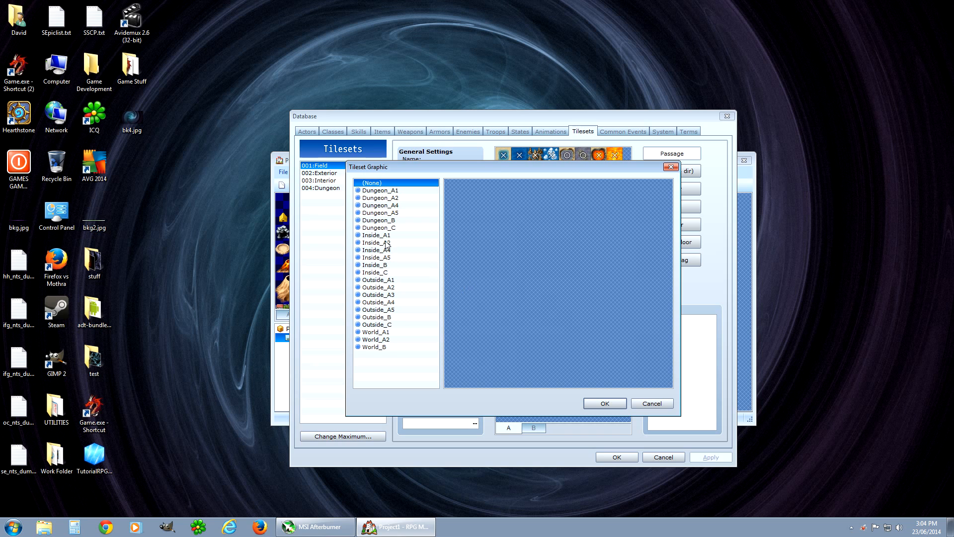
left_click(379, 228)
left_click(604, 403)
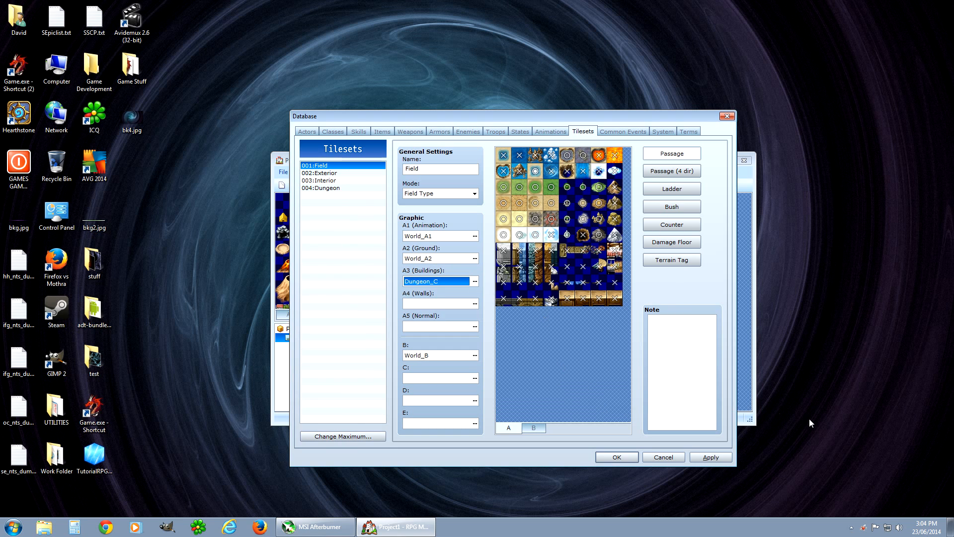
left_click(475, 282)
left_click(377, 183)
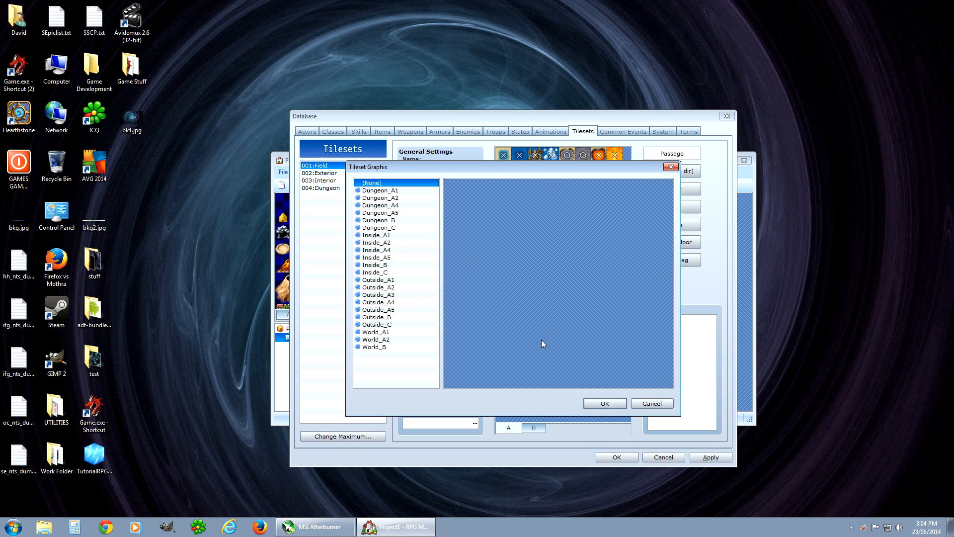
left_click(605, 401)
- View the Common Events entries, selecting event 004, and display the System settings
left_click(611, 132)
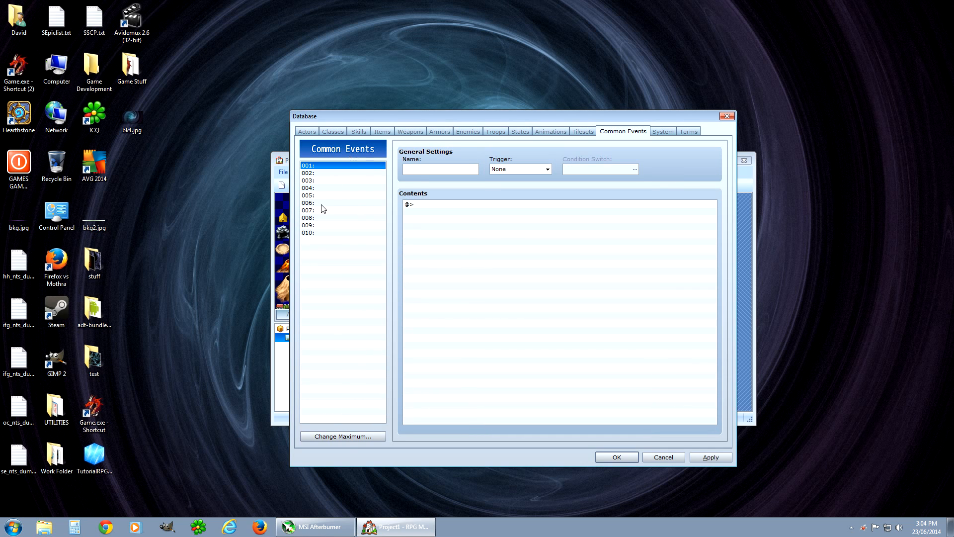
mouse_move(321, 204)
left_mouse_down()
mouse_move(322, 236)
mouse_move(318, 188)
left_mouse_up()
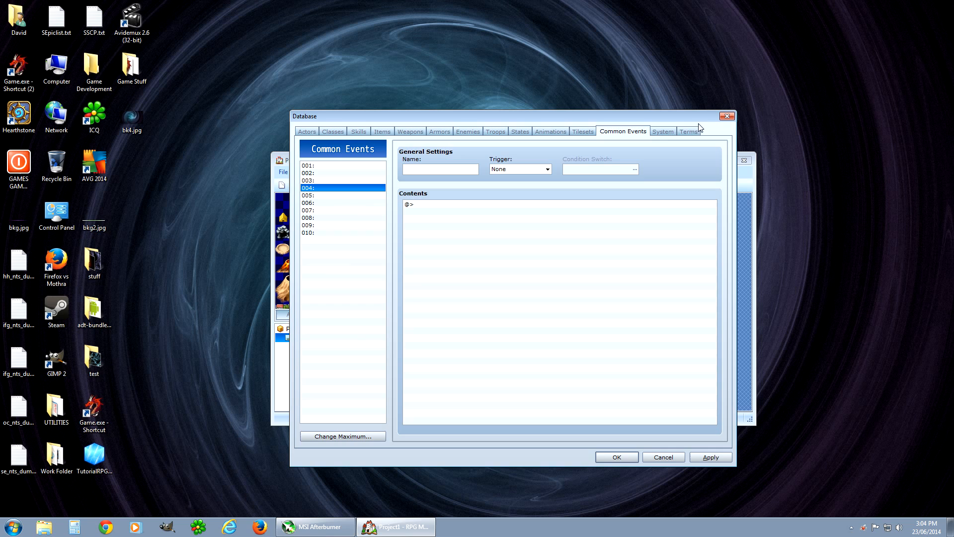
left_click(663, 133)
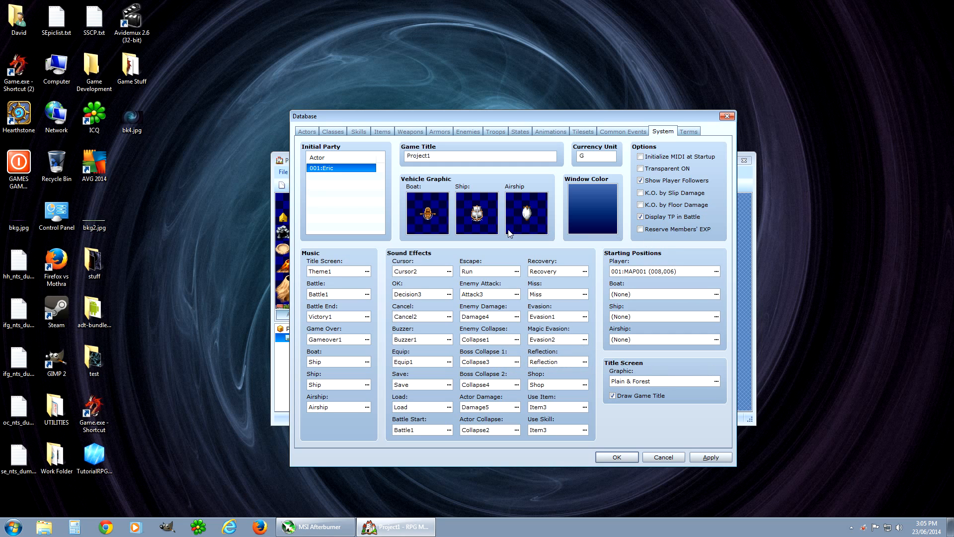
- View the sound choices for the Equip sound effect without changing it and display the Terms settings
left_click(416, 362)
left_click(450, 362)
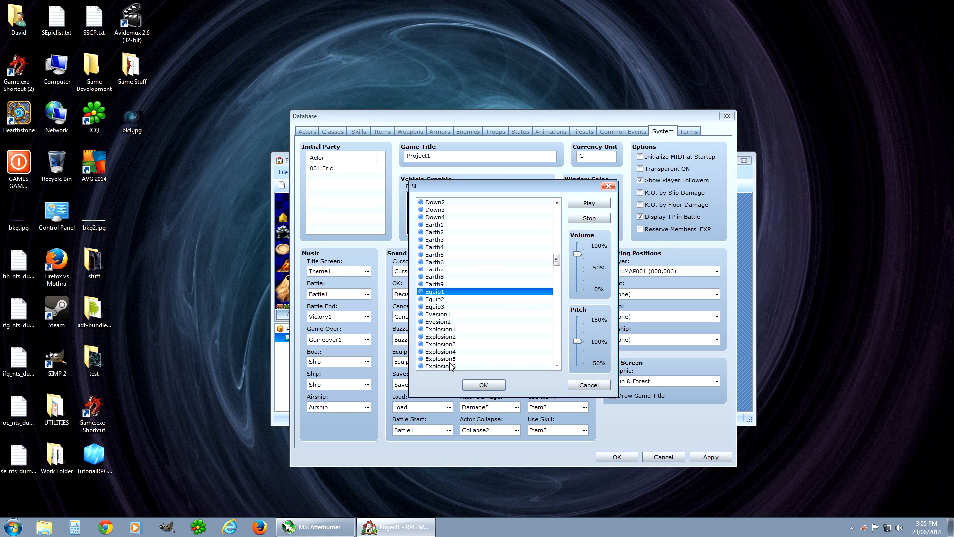
left_click(608, 187)
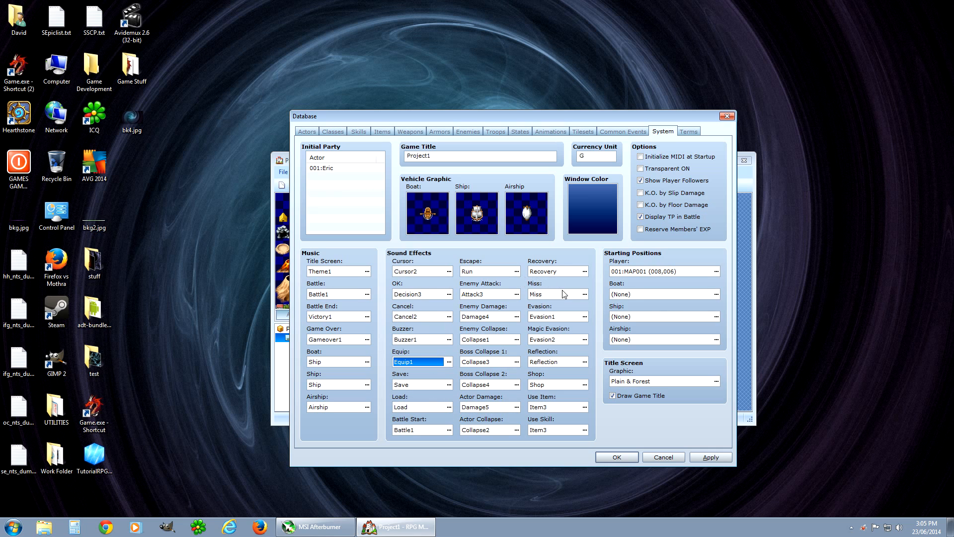
left_click(688, 133)
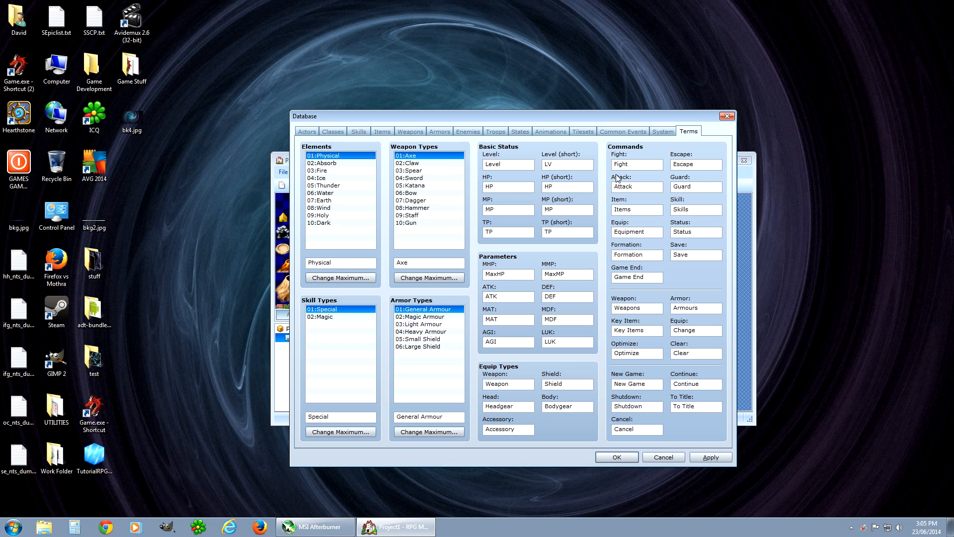
- Try Attack as the name of the Fight command in the Terms settings and restore it to Fight
left_click(640, 166)
type("Attack")
type("Fight")
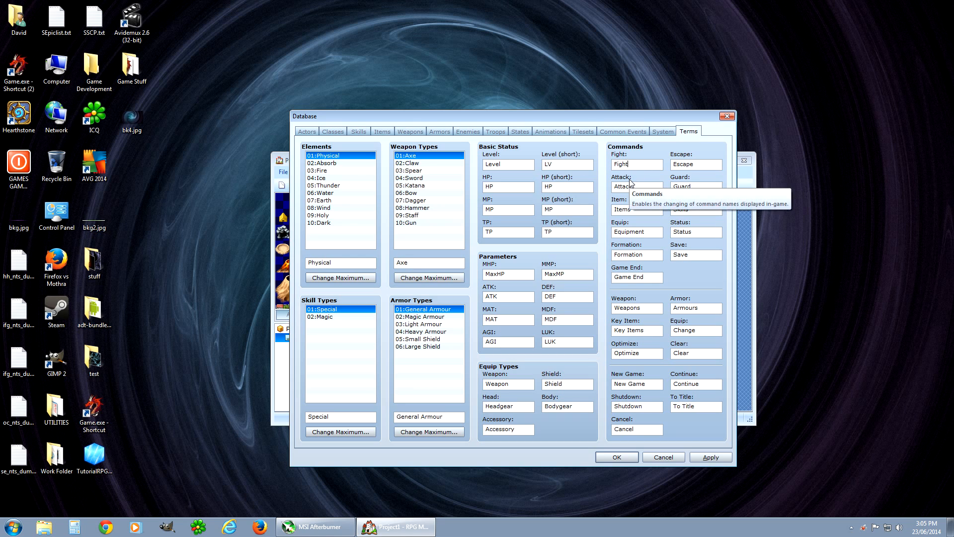
- Try Things as the name of the Item command in the Terms settings and set it to Item
double_click(640, 210)
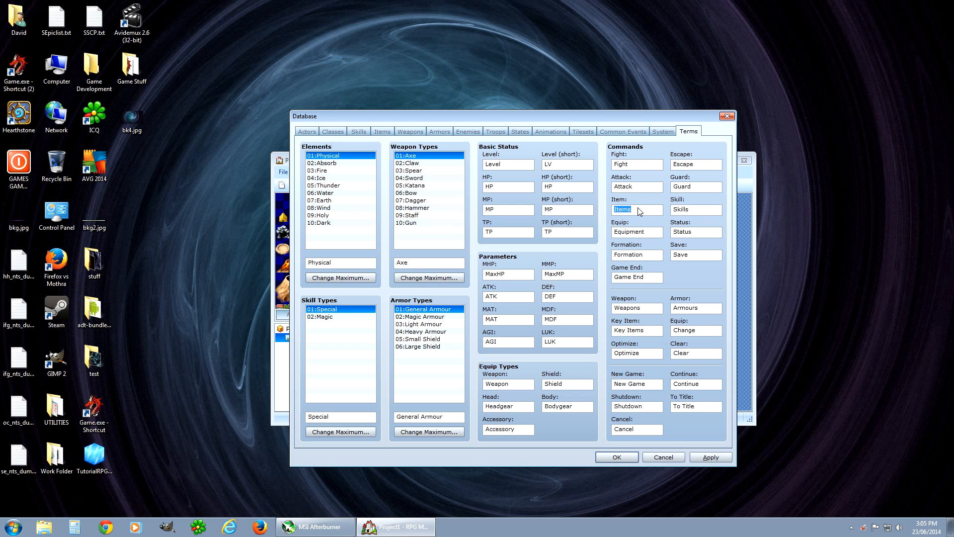
type("Things")
left_click_drag(639, 210, 611, 212)
type("I")
- Look over the Basic Status terms, weapon types and elements, selecting Claw and Ice, and close the database keeping its changes
double_click(484, 189)
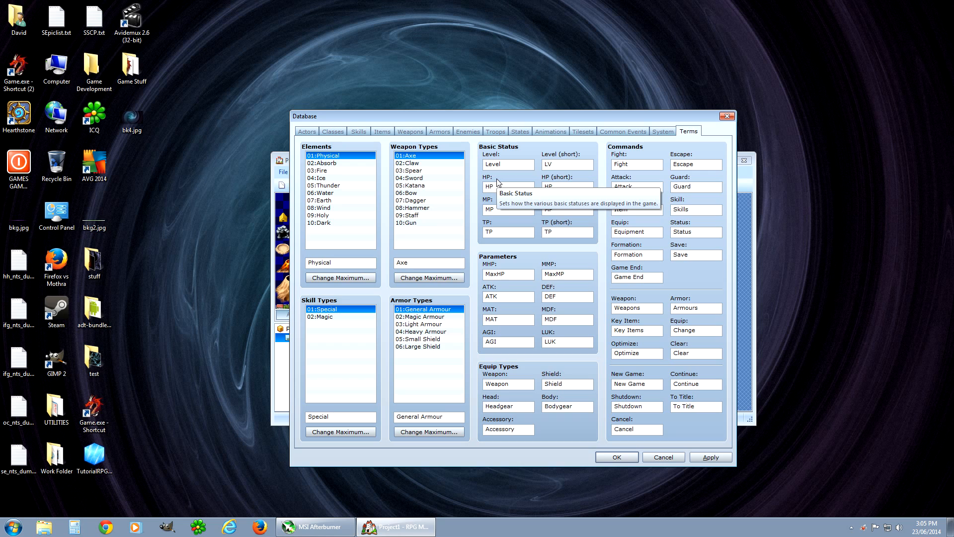
double_click(511, 163)
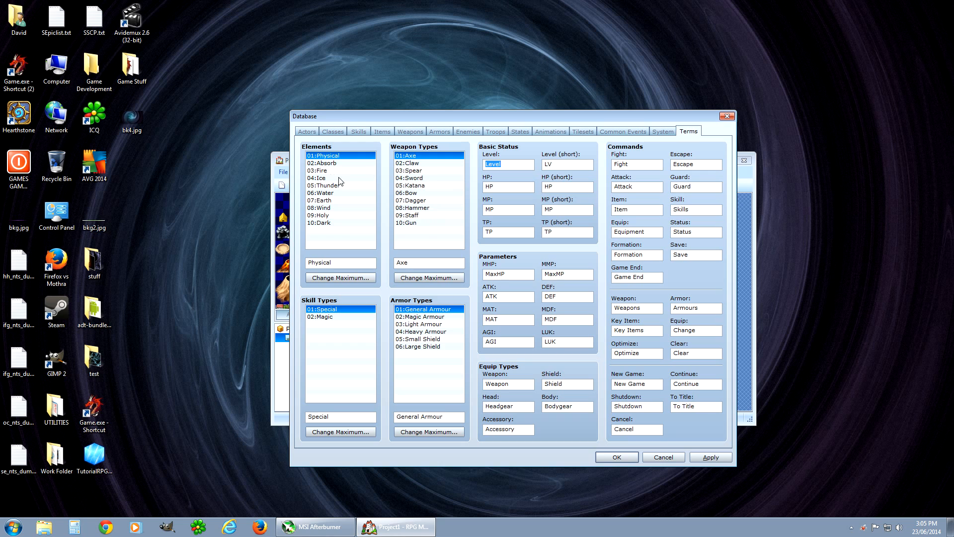
left_click(426, 185)
left_click(409, 200)
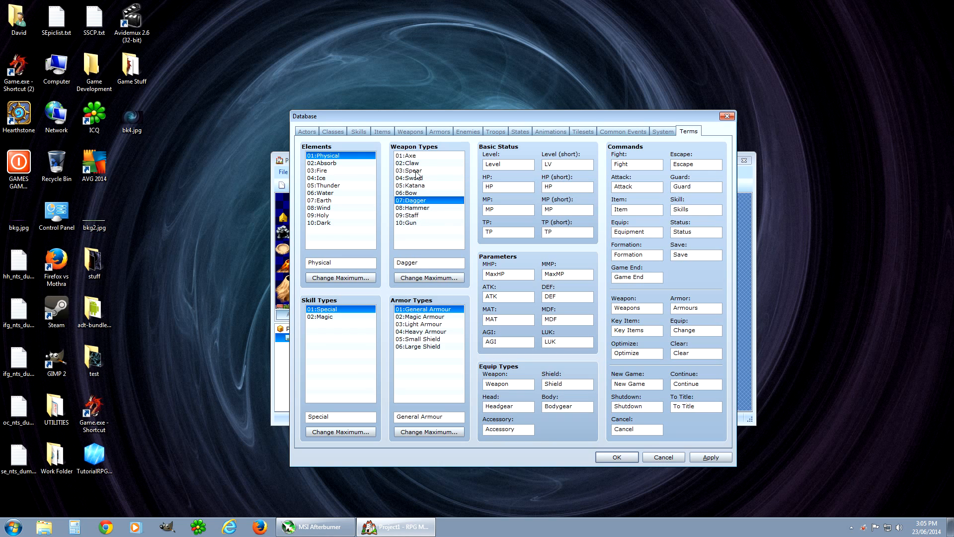
left_click(416, 165)
left_click(341, 177)
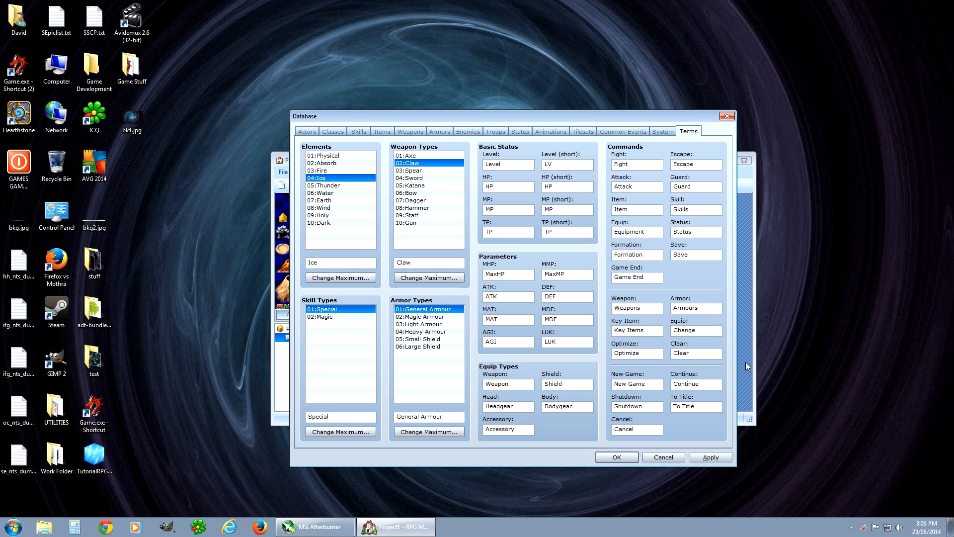
left_click(617, 456)
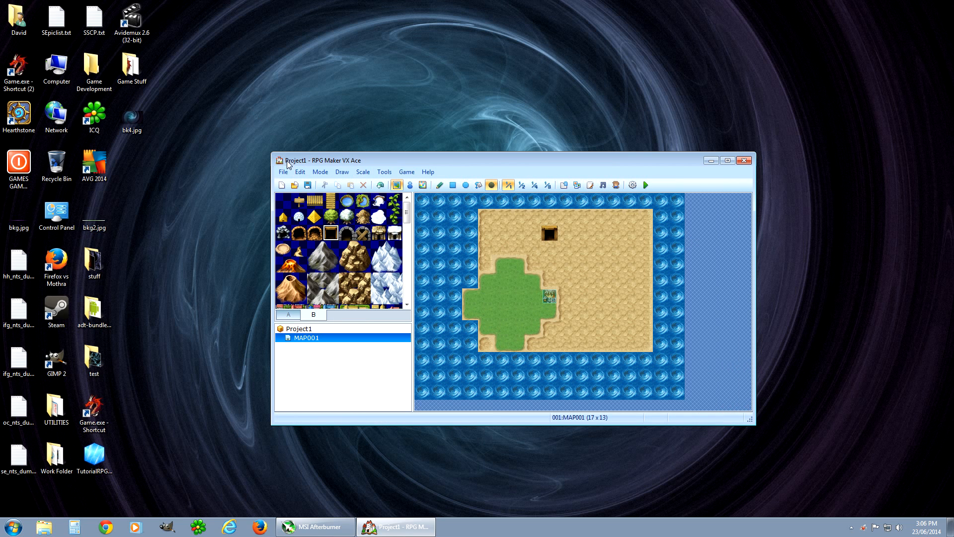
left_click(320, 171)
mouse_move(358, 174)
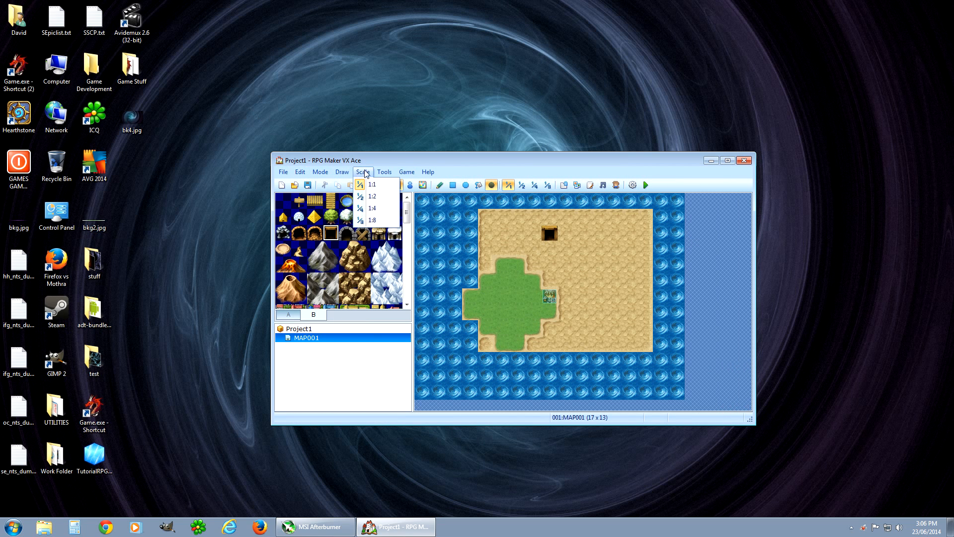
left_click(390, 172)
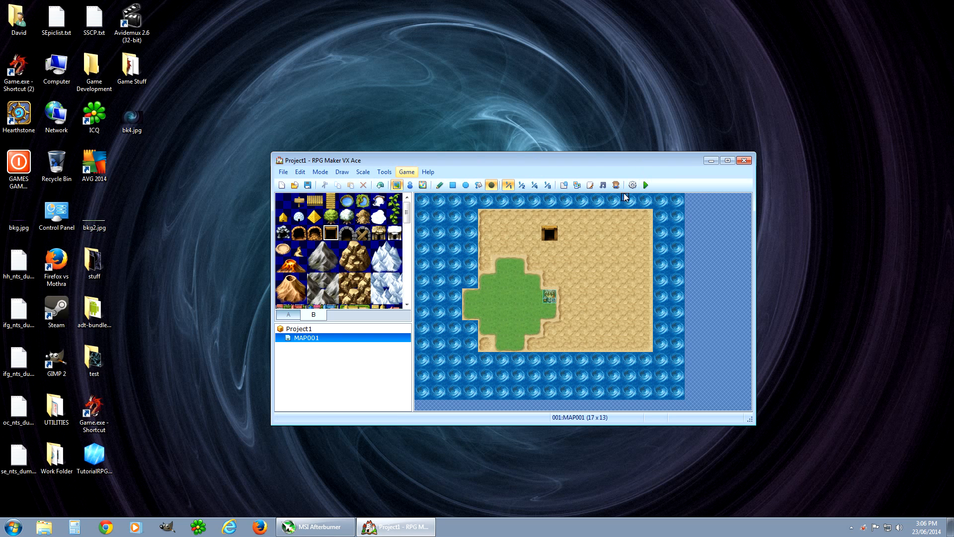
- View several graphics and movie folders in the Resource Manager, including Titles1 and Tilesets, and close it
left_click(576, 185)
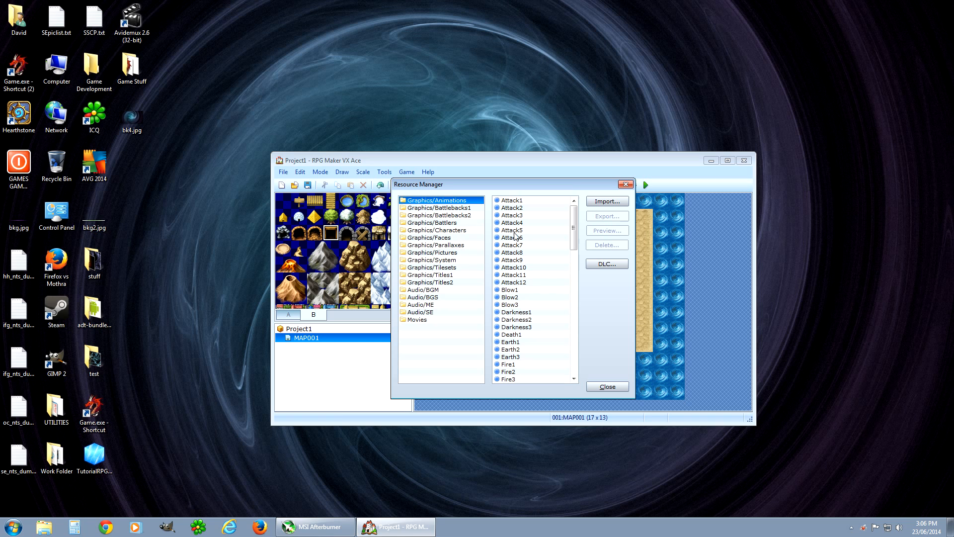
left_click(451, 241)
left_click(435, 276)
left_click(419, 319)
left_click(422, 275)
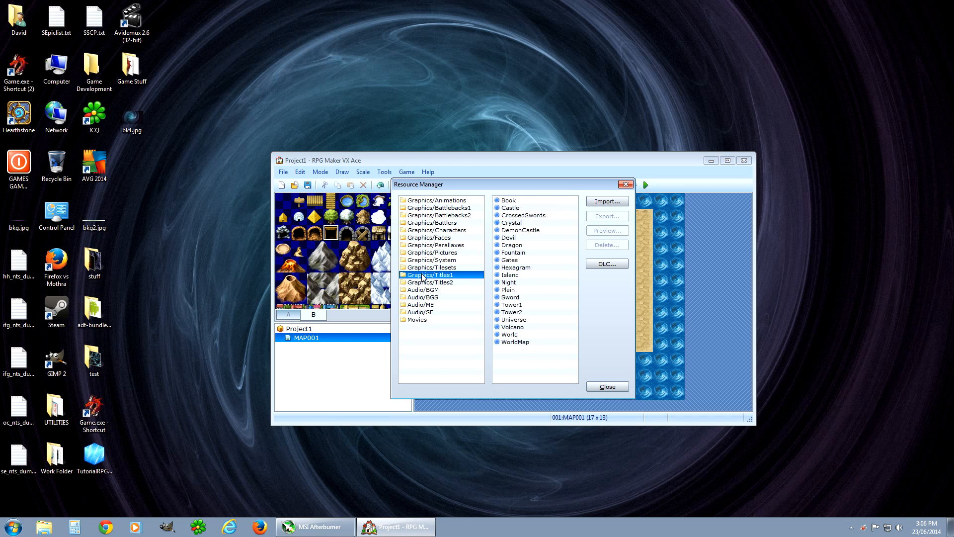
left_click(423, 245)
left_click(425, 222)
left_click(430, 268)
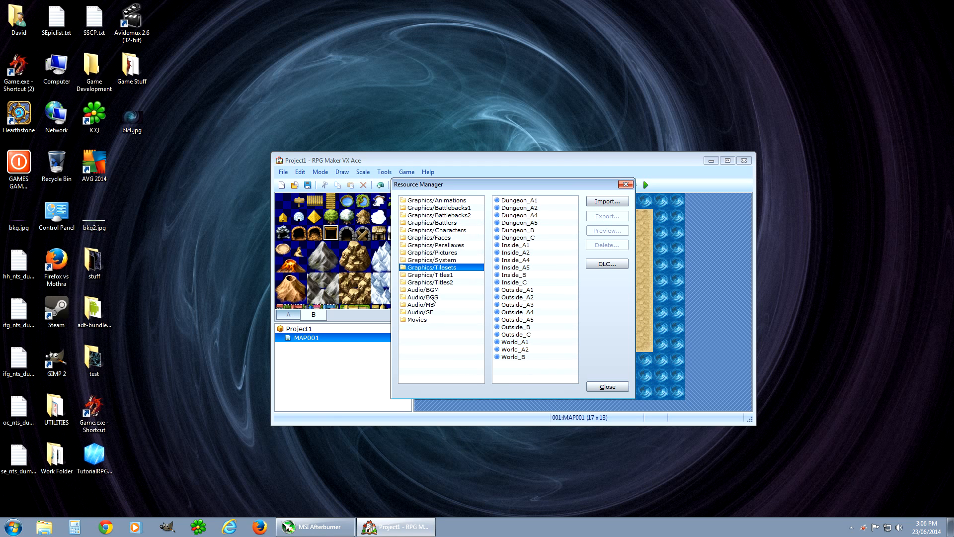
left_click(626, 184)
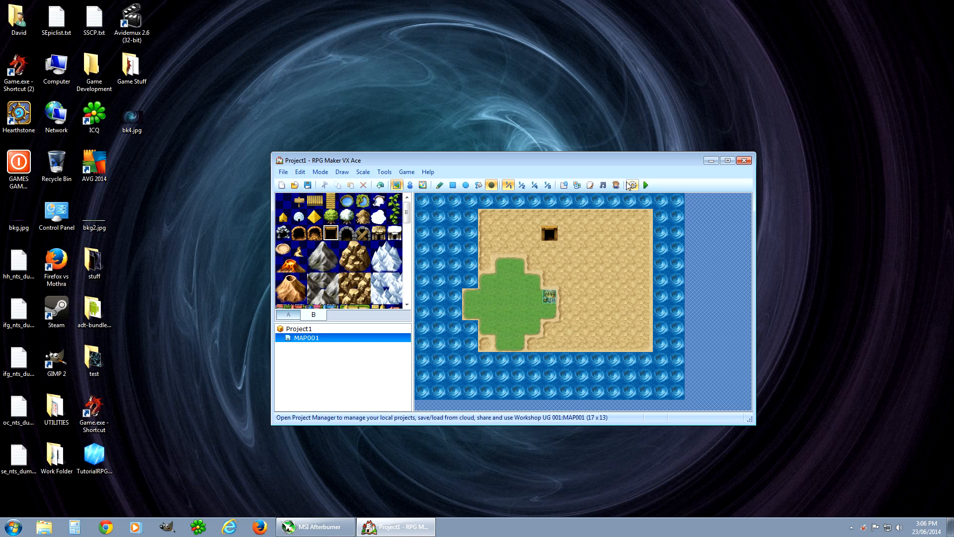
- View the BGM, BGS, ME and SE lists in the Sound Test and close it
left_click(602, 186)
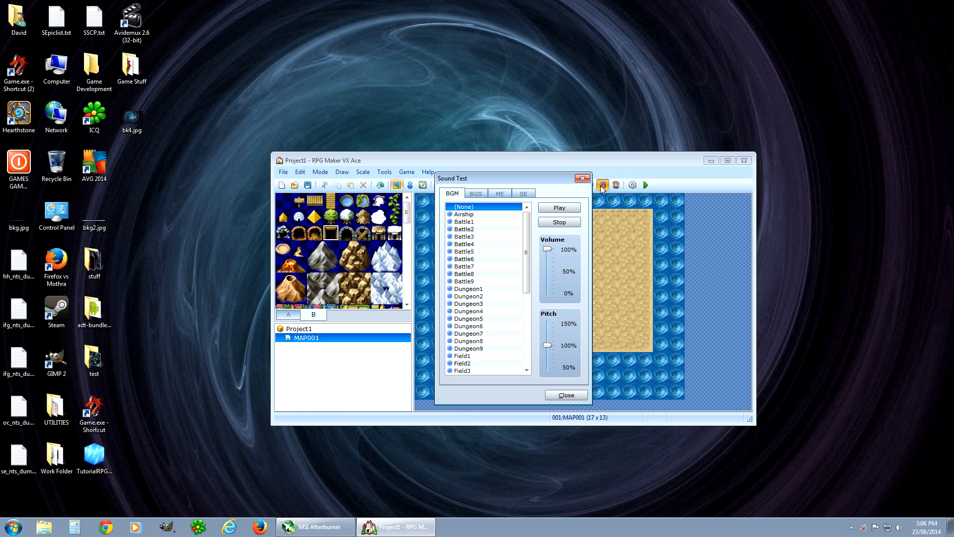
mouse_move(528, 232)
left_mouse_down()
mouse_move(528, 285)
mouse_move(527, 227)
left_mouse_up()
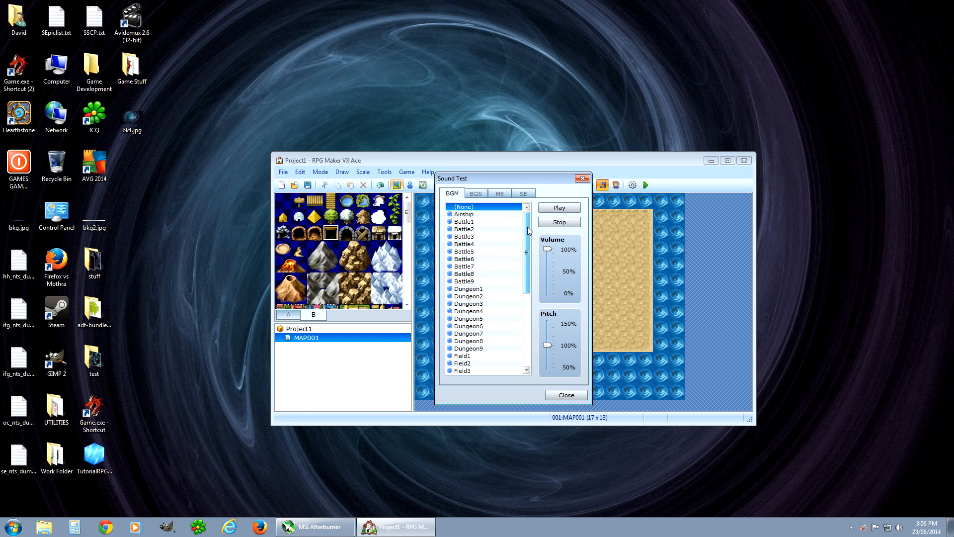
left_click(481, 194)
left_click(502, 194)
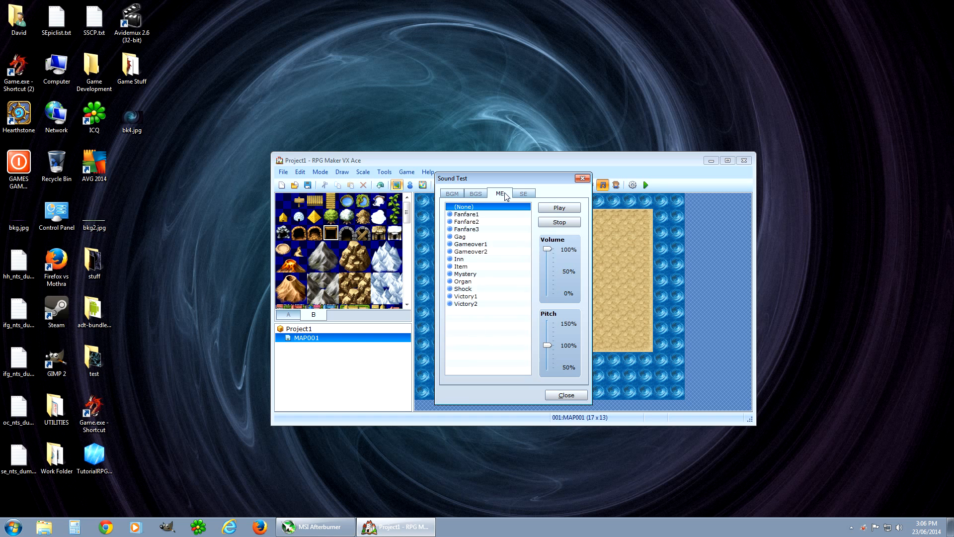
left_click(525, 193)
left_click(454, 193)
left_click(478, 194)
left_click(496, 194)
left_click(583, 178)
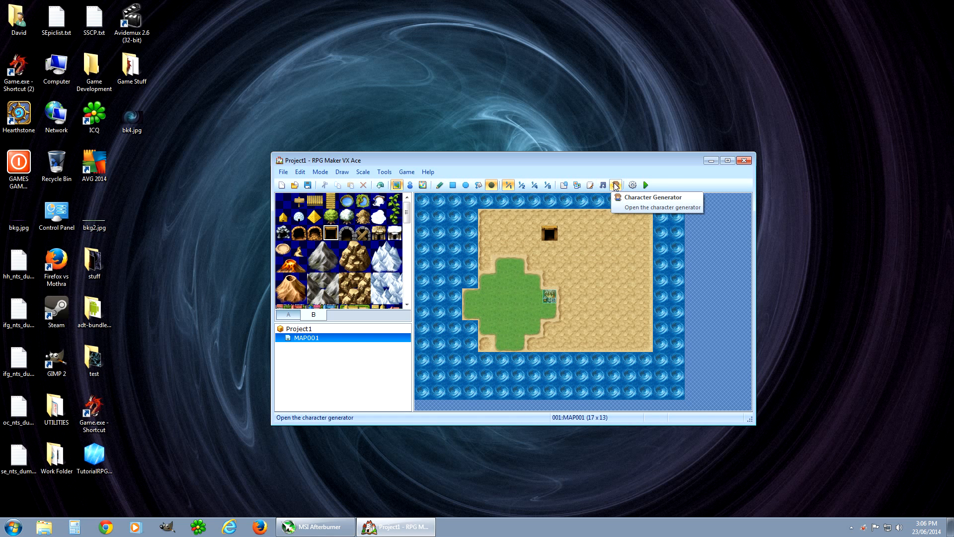
- Generate several random female characters in the Character Generator and close it without outputting any
left_click(617, 187)
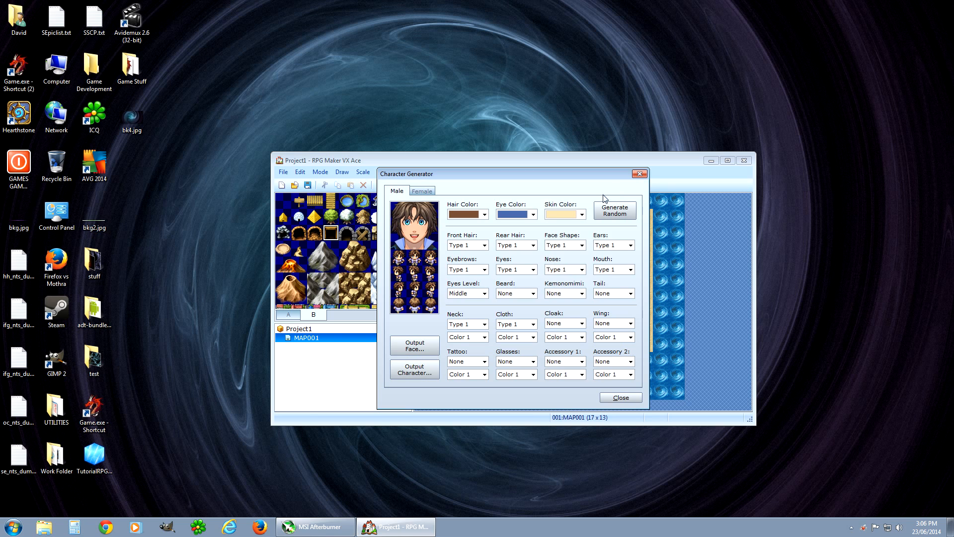
left_click(430, 193)
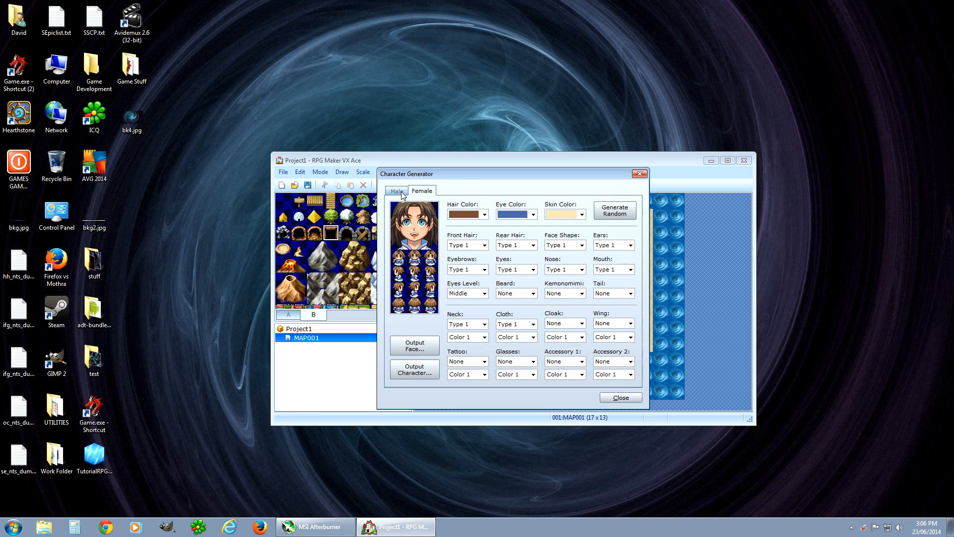
left_click(615, 210)
left_click(615, 210)
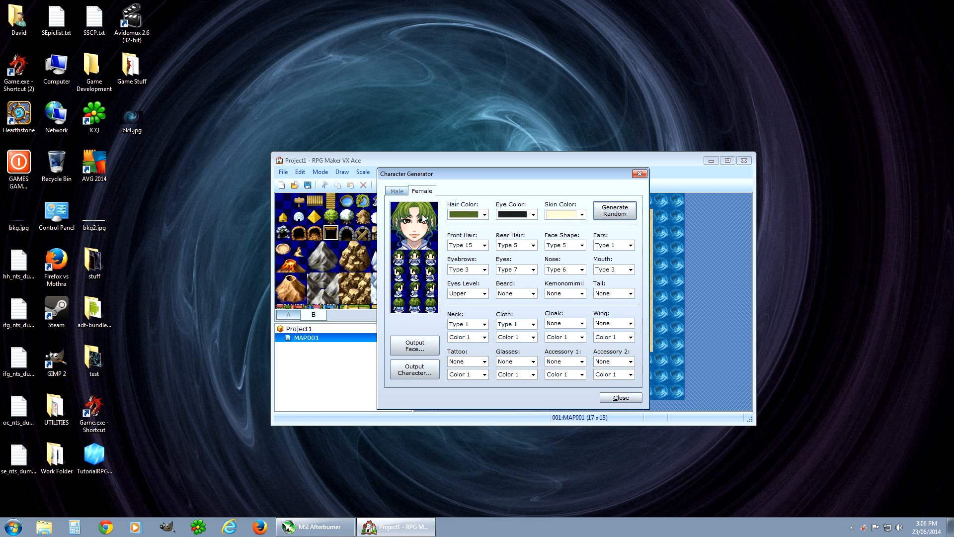
left_click(618, 216)
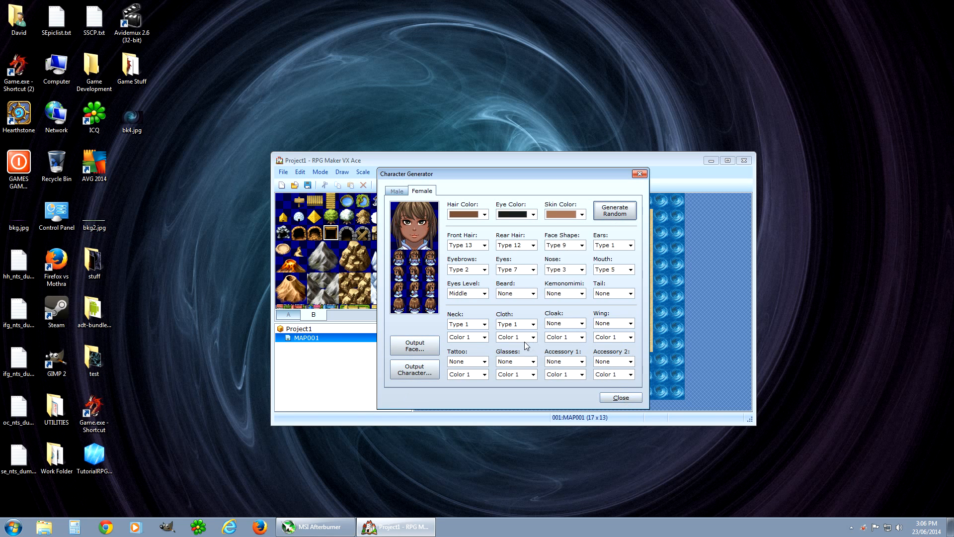
left_click(621, 398)
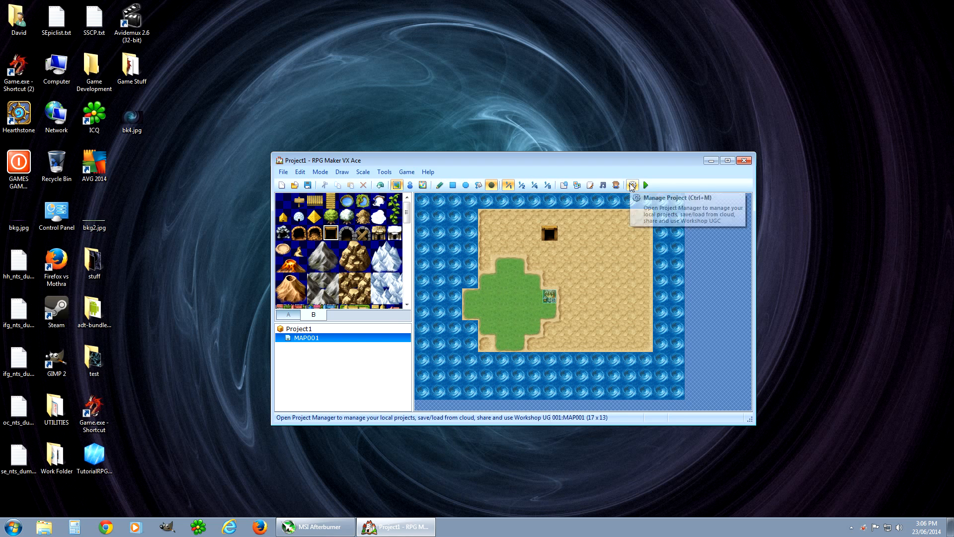
- View the project management window and close it, and start a playtest but cancel it at the save prompt
left_click(631, 185)
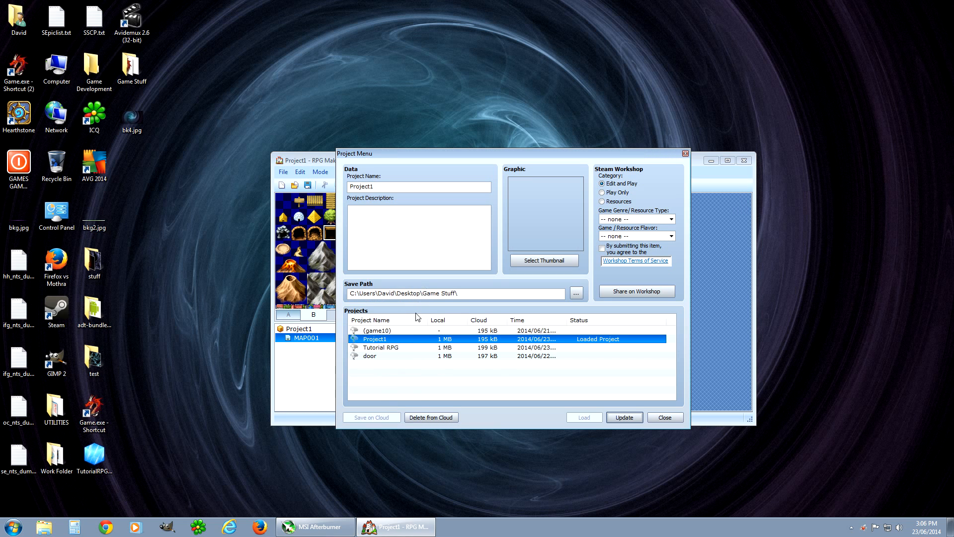
left_click(676, 420)
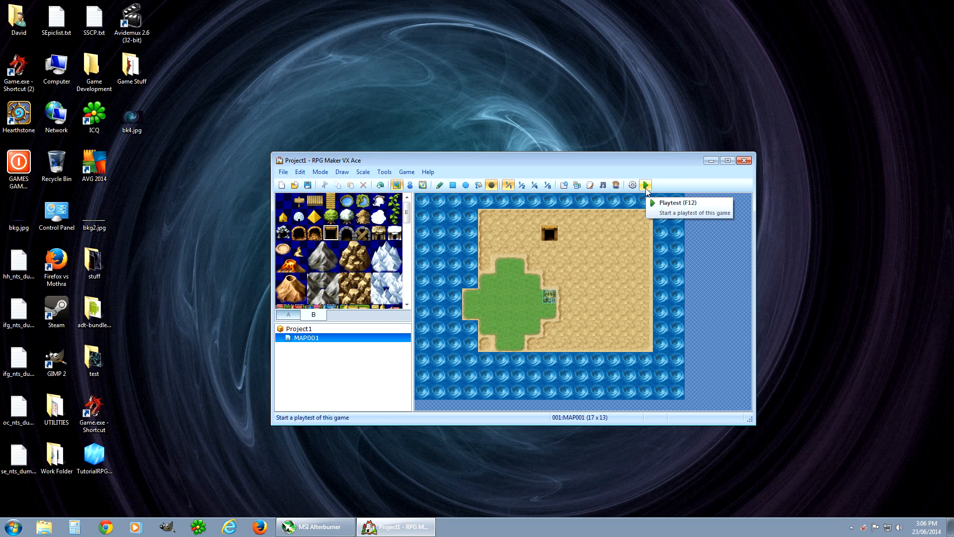
left_click(646, 186)
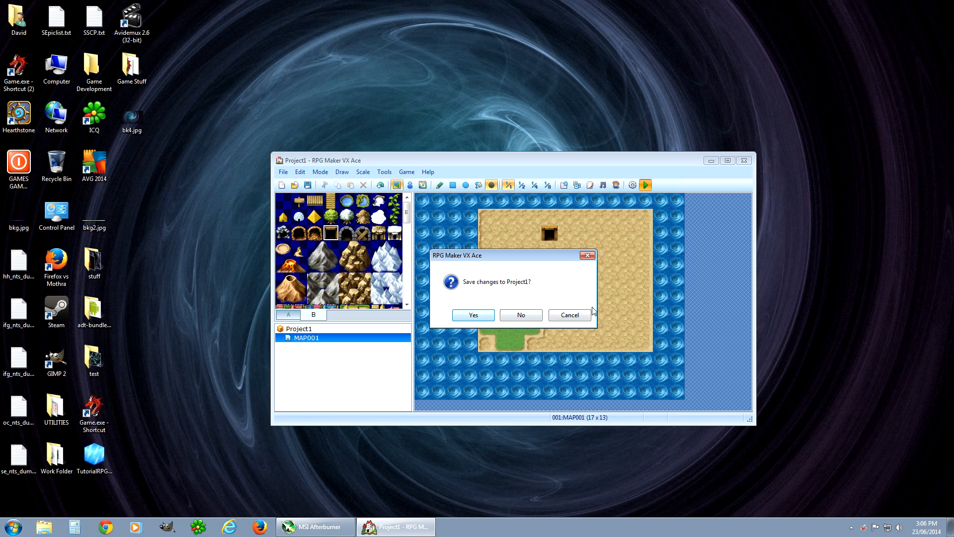
left_click(567, 314)
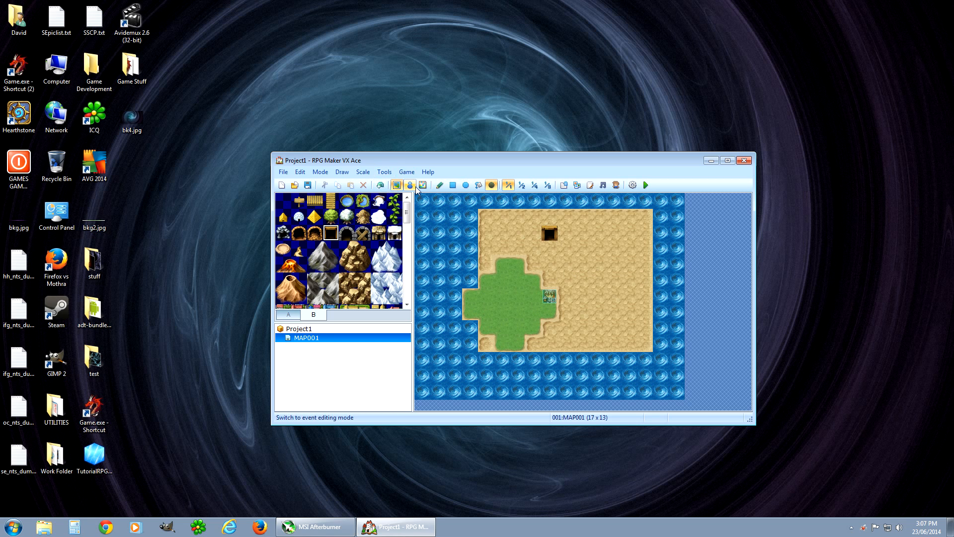
- Activate the freehand drawing tool and compare tile sets A and B in the palette, ending on set A
left_click(439, 185)
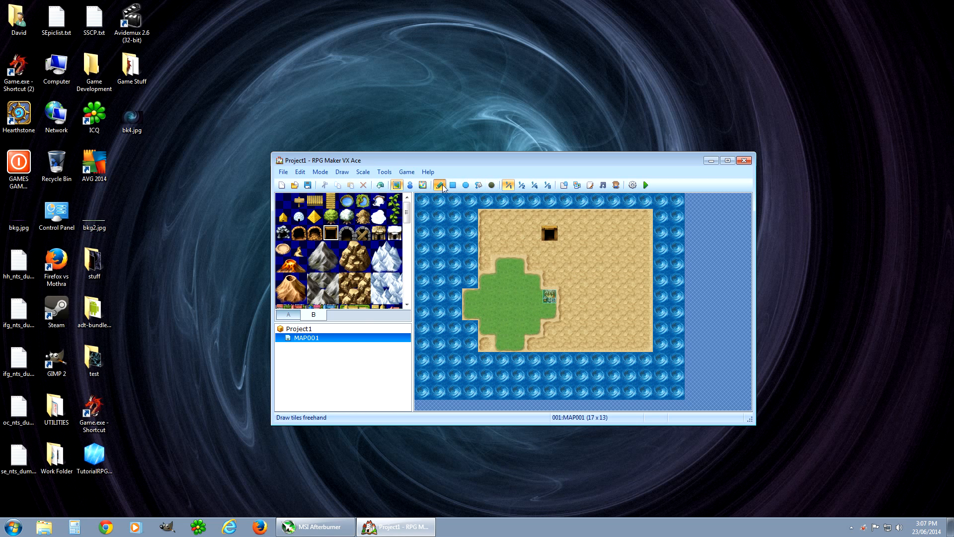
left_click(314, 314)
left_click(289, 316)
left_click(313, 315)
left_click(296, 314)
left_click(316, 314)
left_click(293, 315)
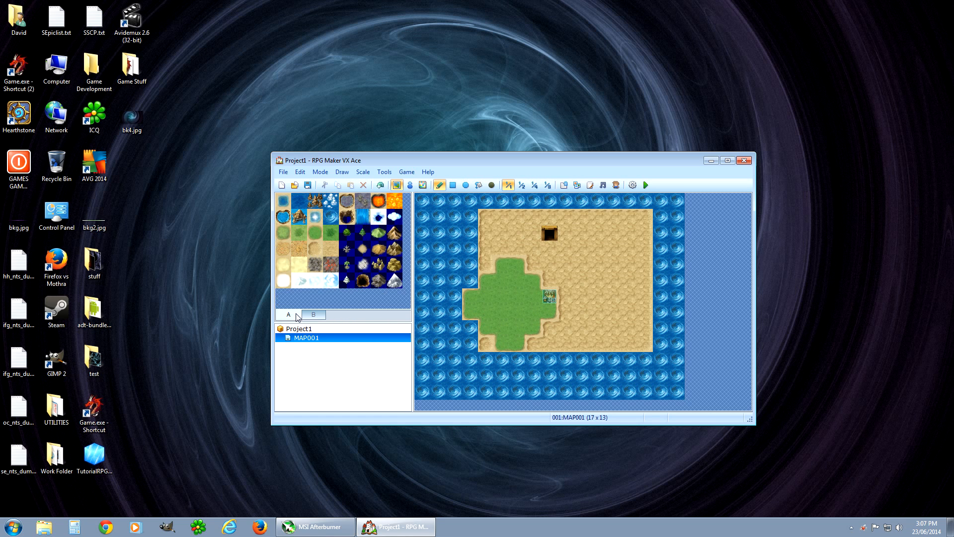